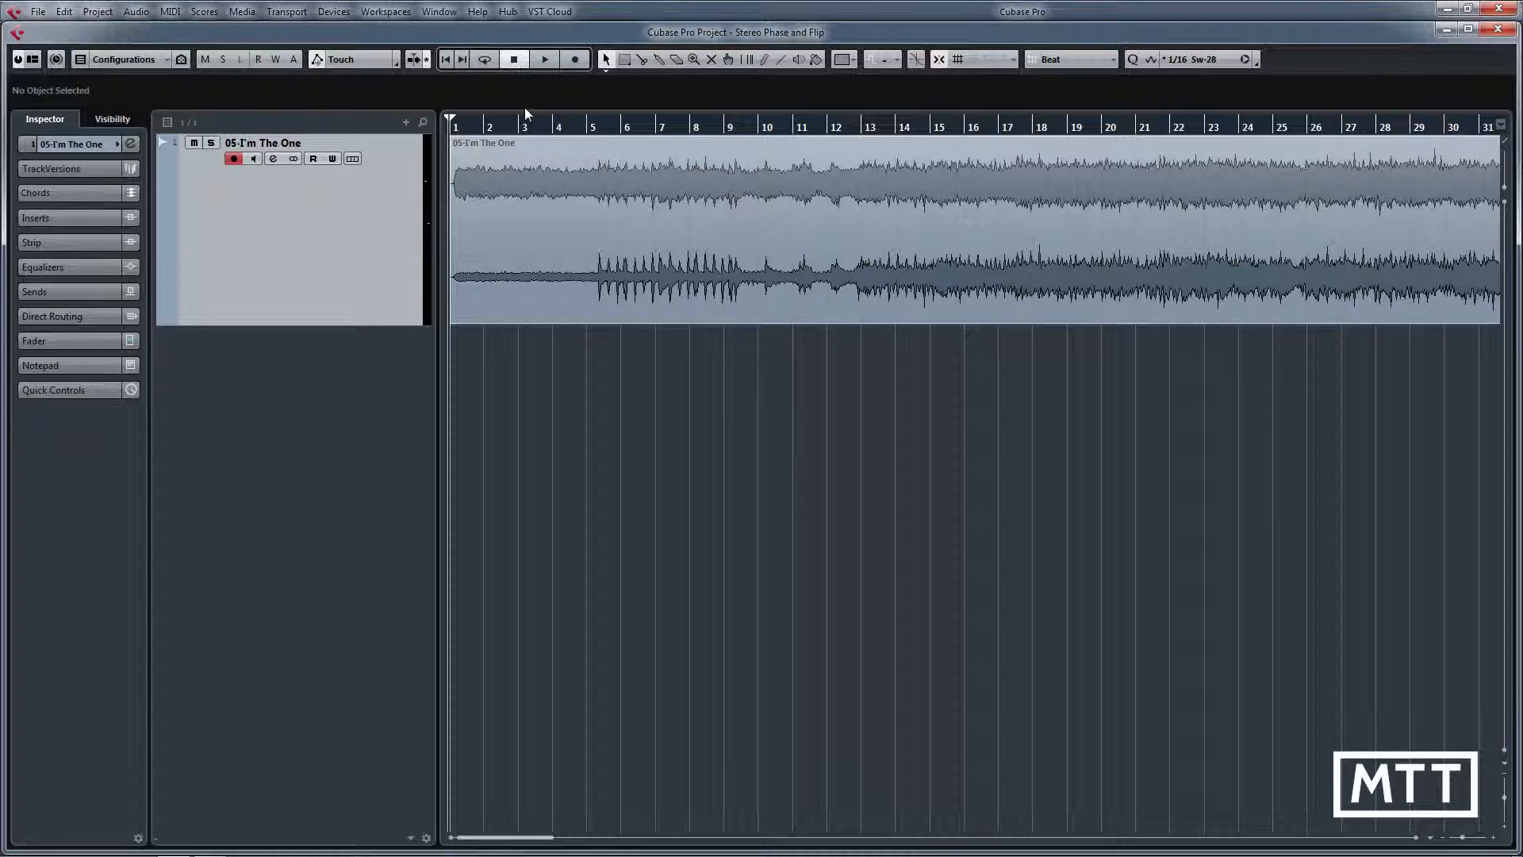
- Play the original stereo track from the start, and again from about bar 17, to hear the unprocessed audio
{"action": "key", "text": "space"}
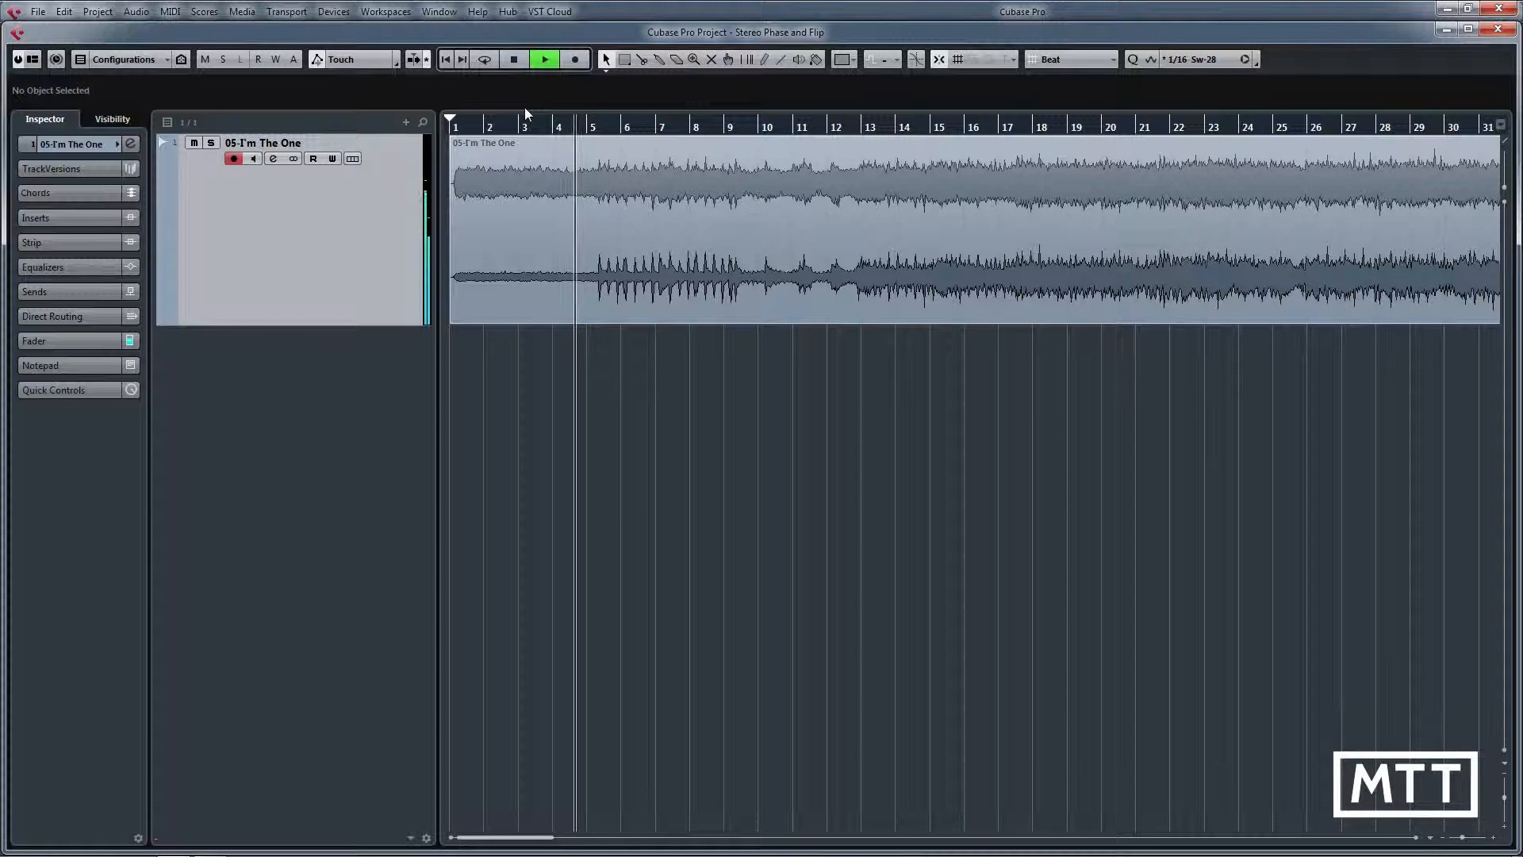
{"action": "key", "text": "space"}
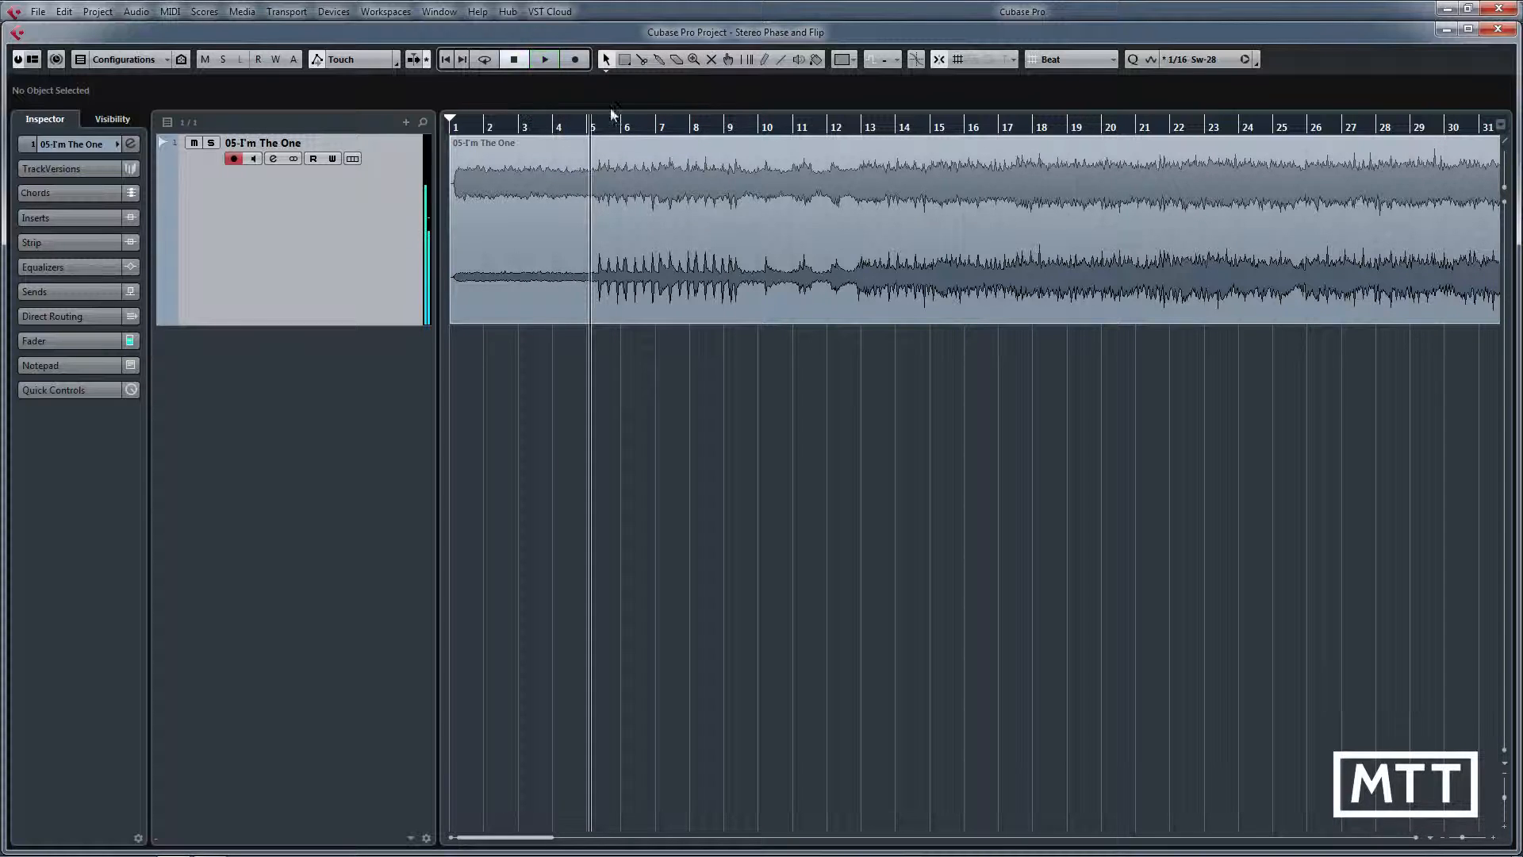
{"action": "left_click", "coordinate": [1002, 130]}
{"action": "key", "text": "space"}
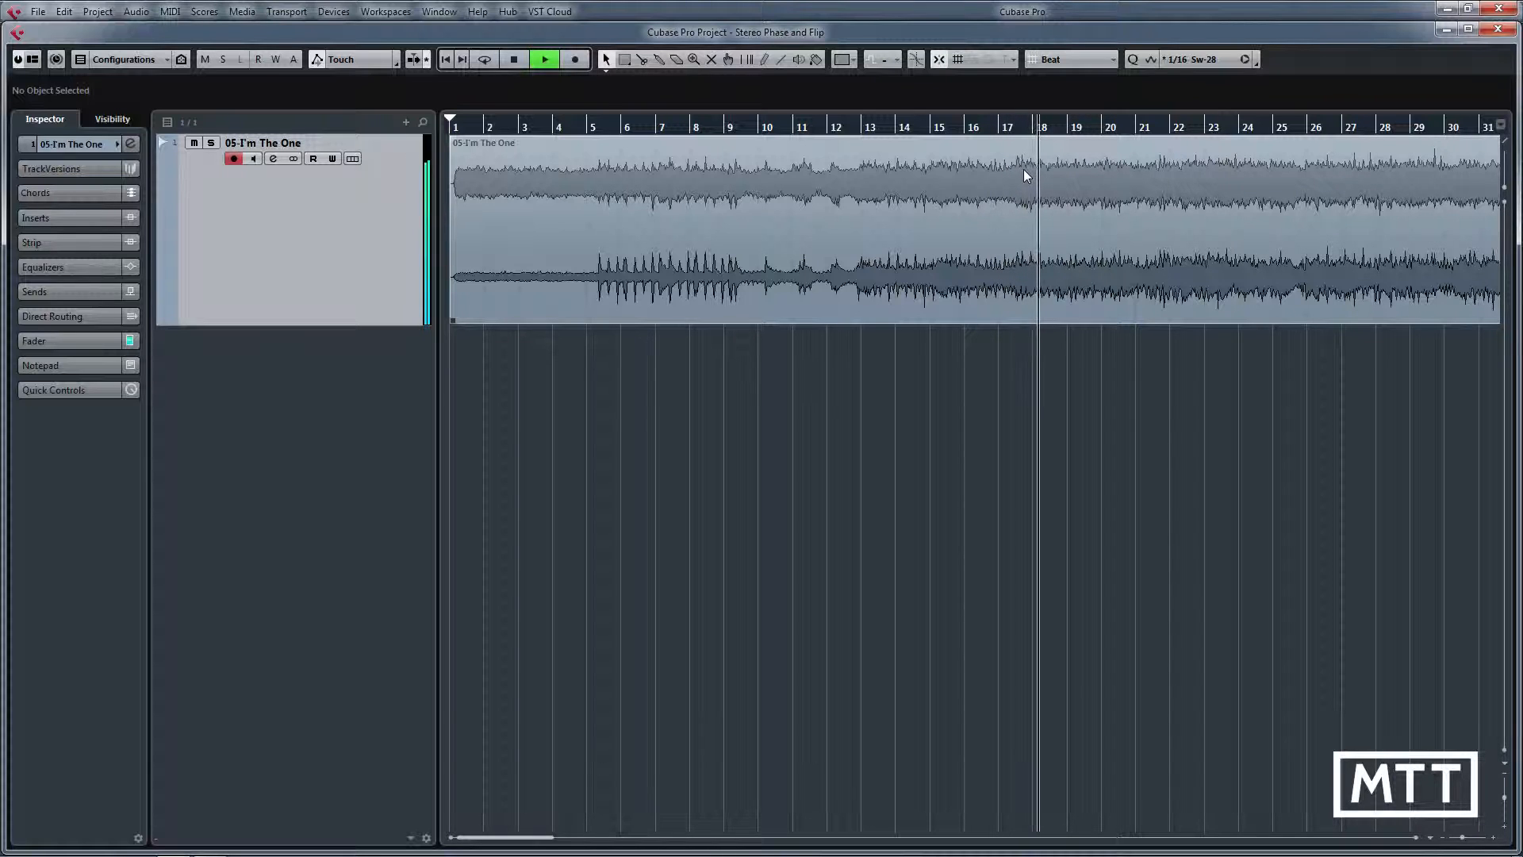
{"action": "key", "text": "space"}
- Switch the ruler display format to Seconds and audition the track from about 33 seconds
{"action": "right_click", "coordinate": [1007, 124]}
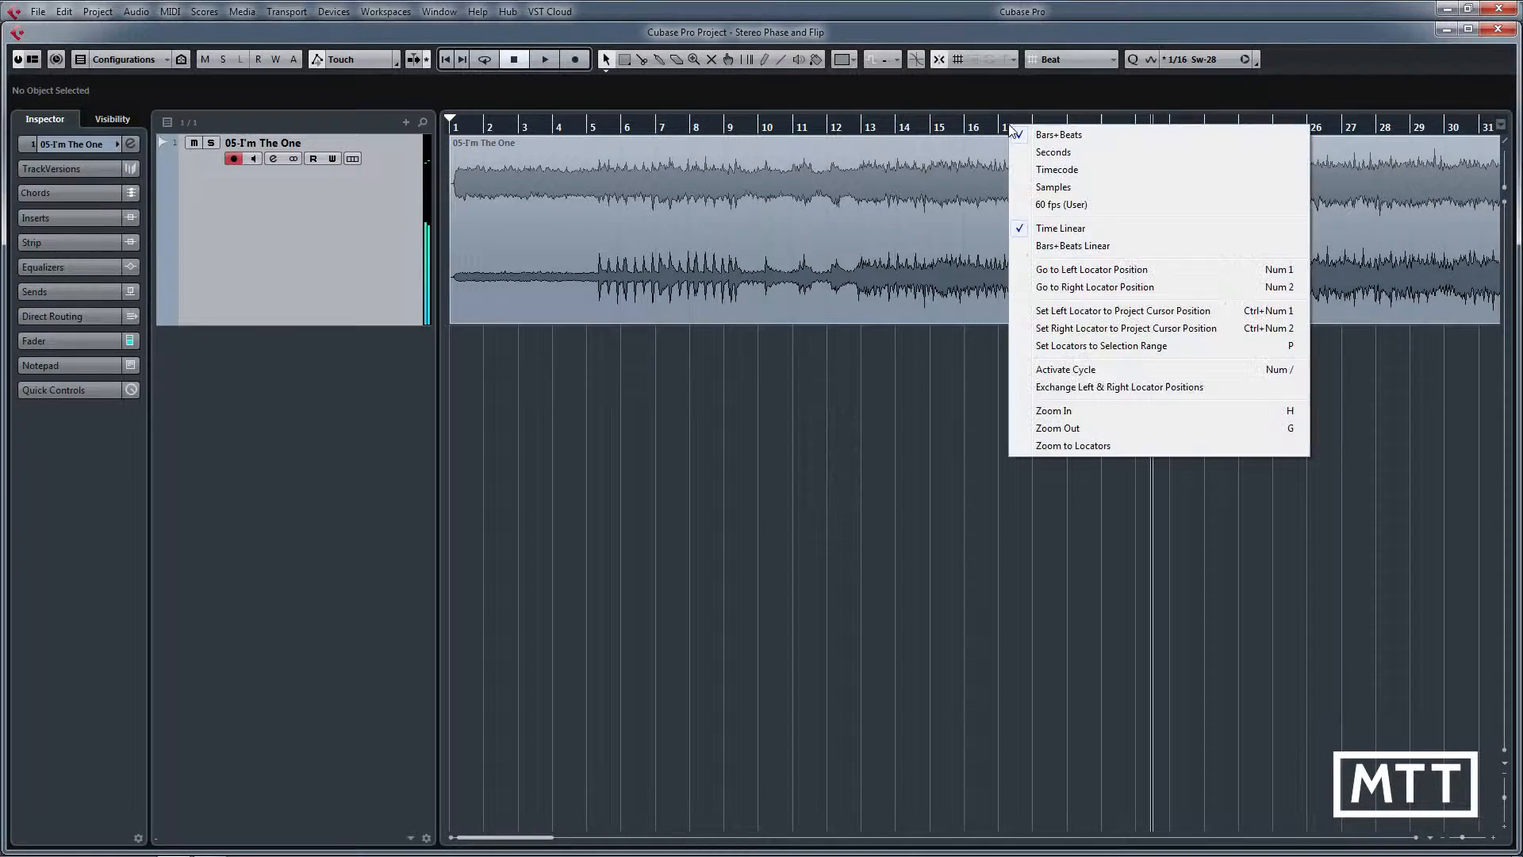
{"action": "left_click", "coordinate": [1046, 150]}
{"action": "left_click", "coordinate": [1011, 129]}
{"action": "key", "text": "space"}
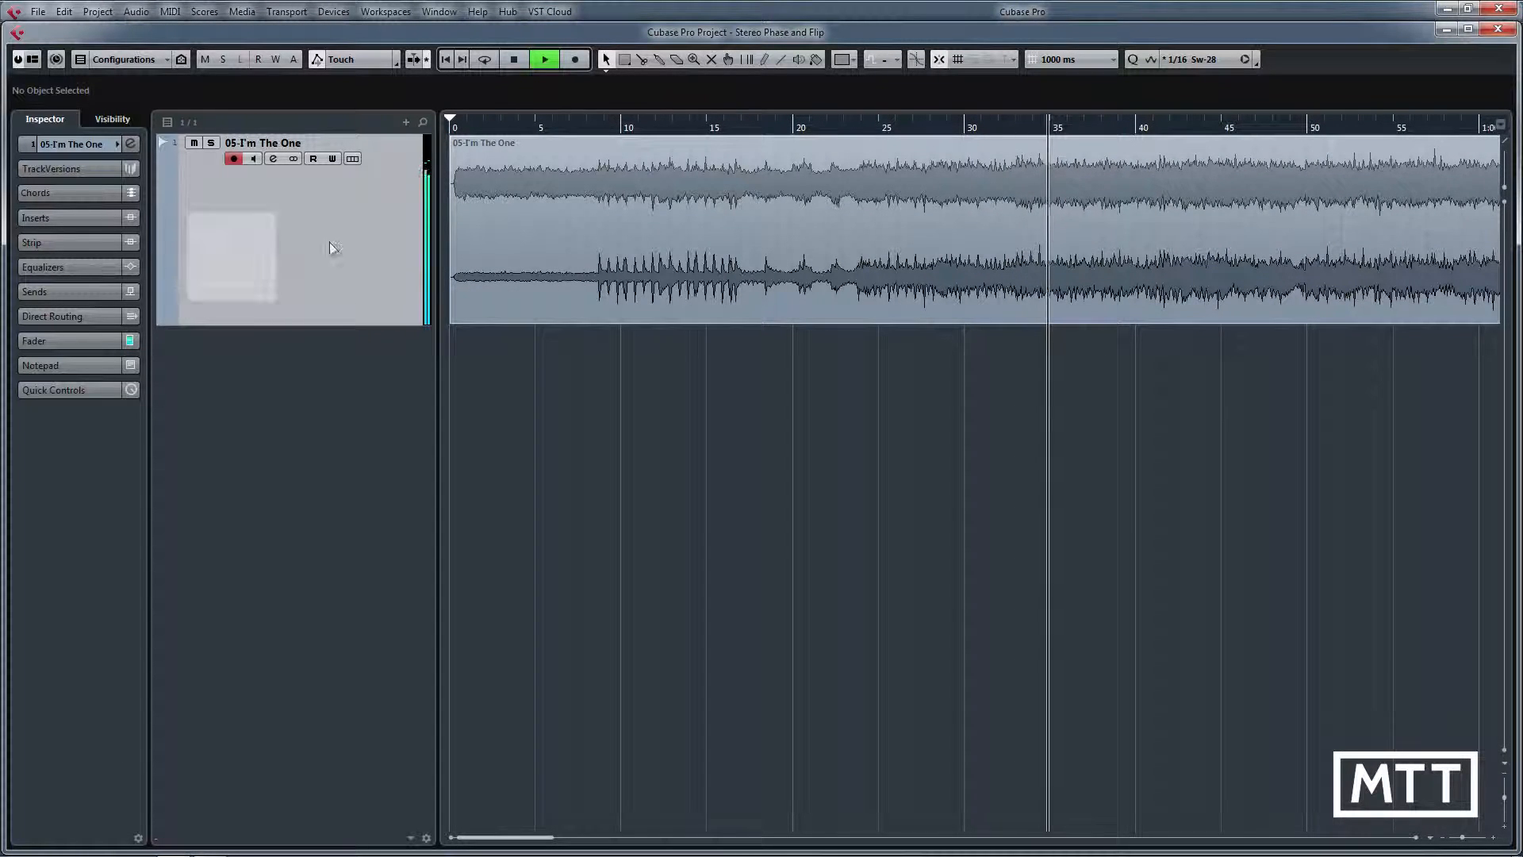
{"action": "key", "text": "space"}
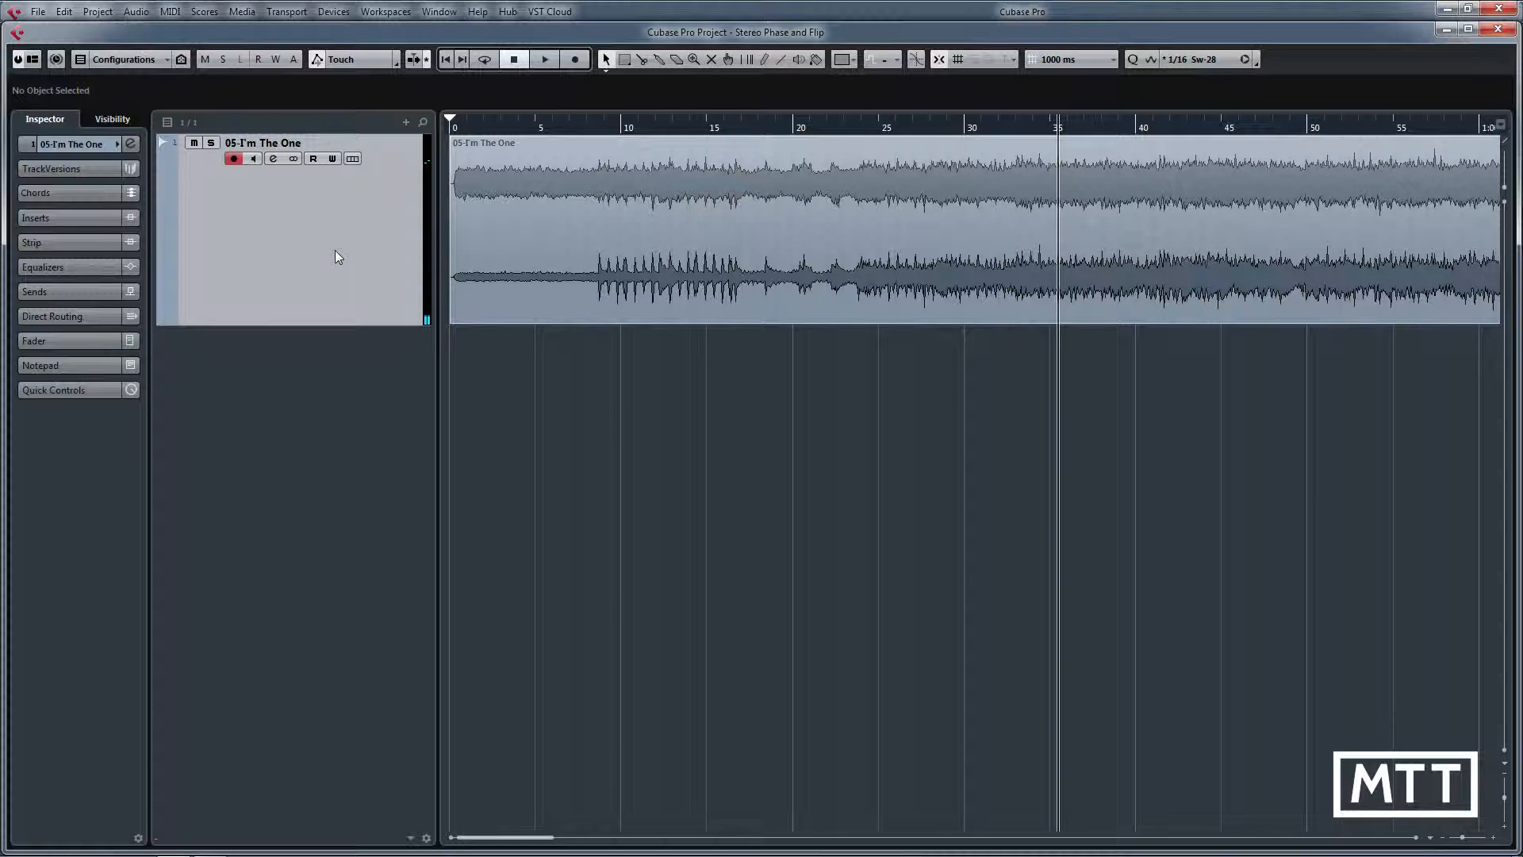
- Duplicate the 05-I'm The One audio track together with its event
{"action": "right_click", "coordinate": [350, 248]}
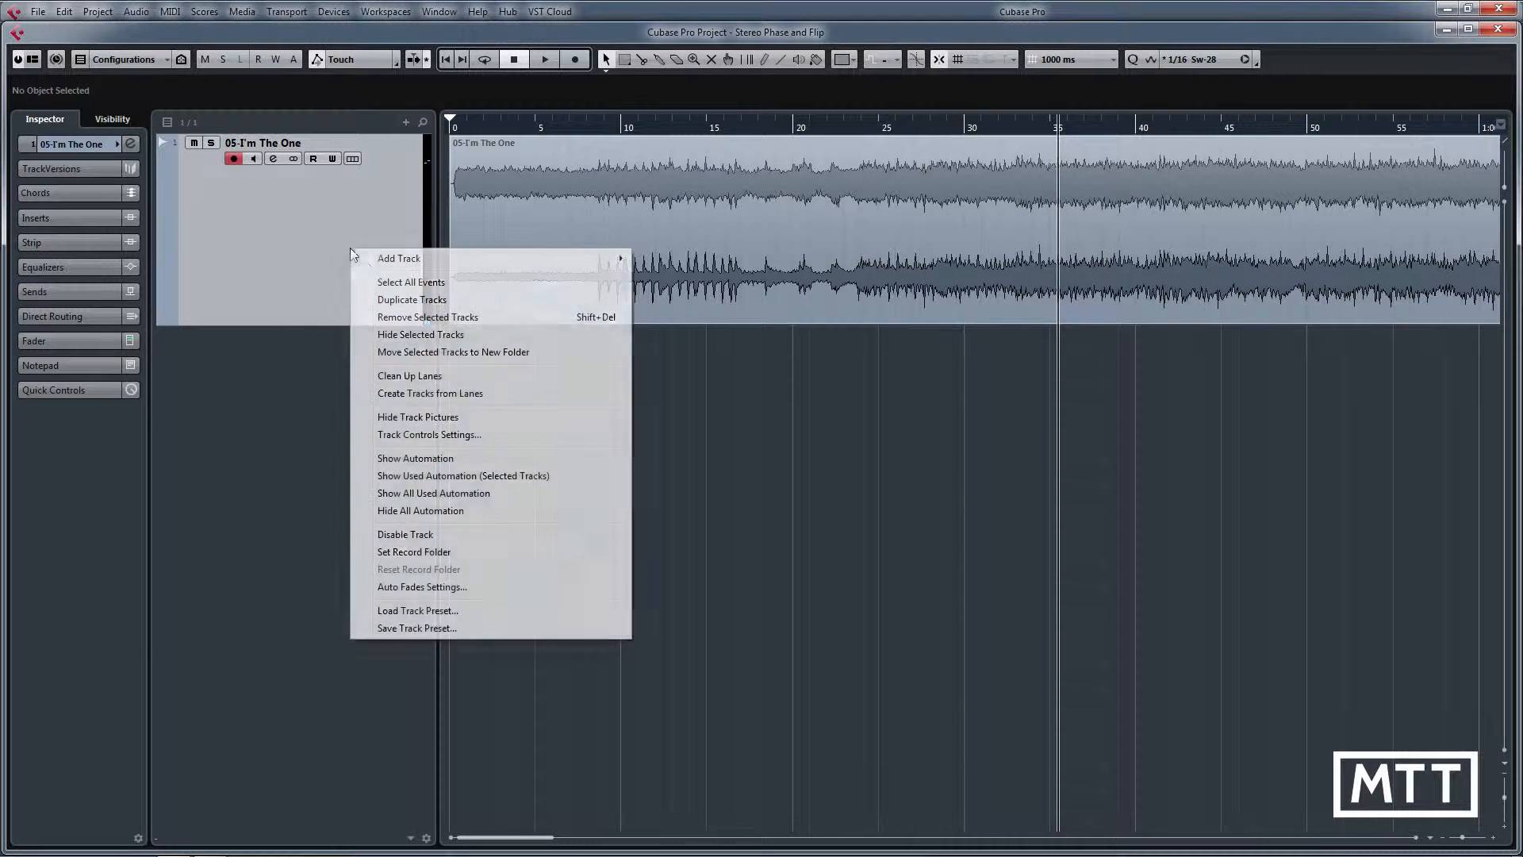
{"action": "left_click", "coordinate": [412, 300]}
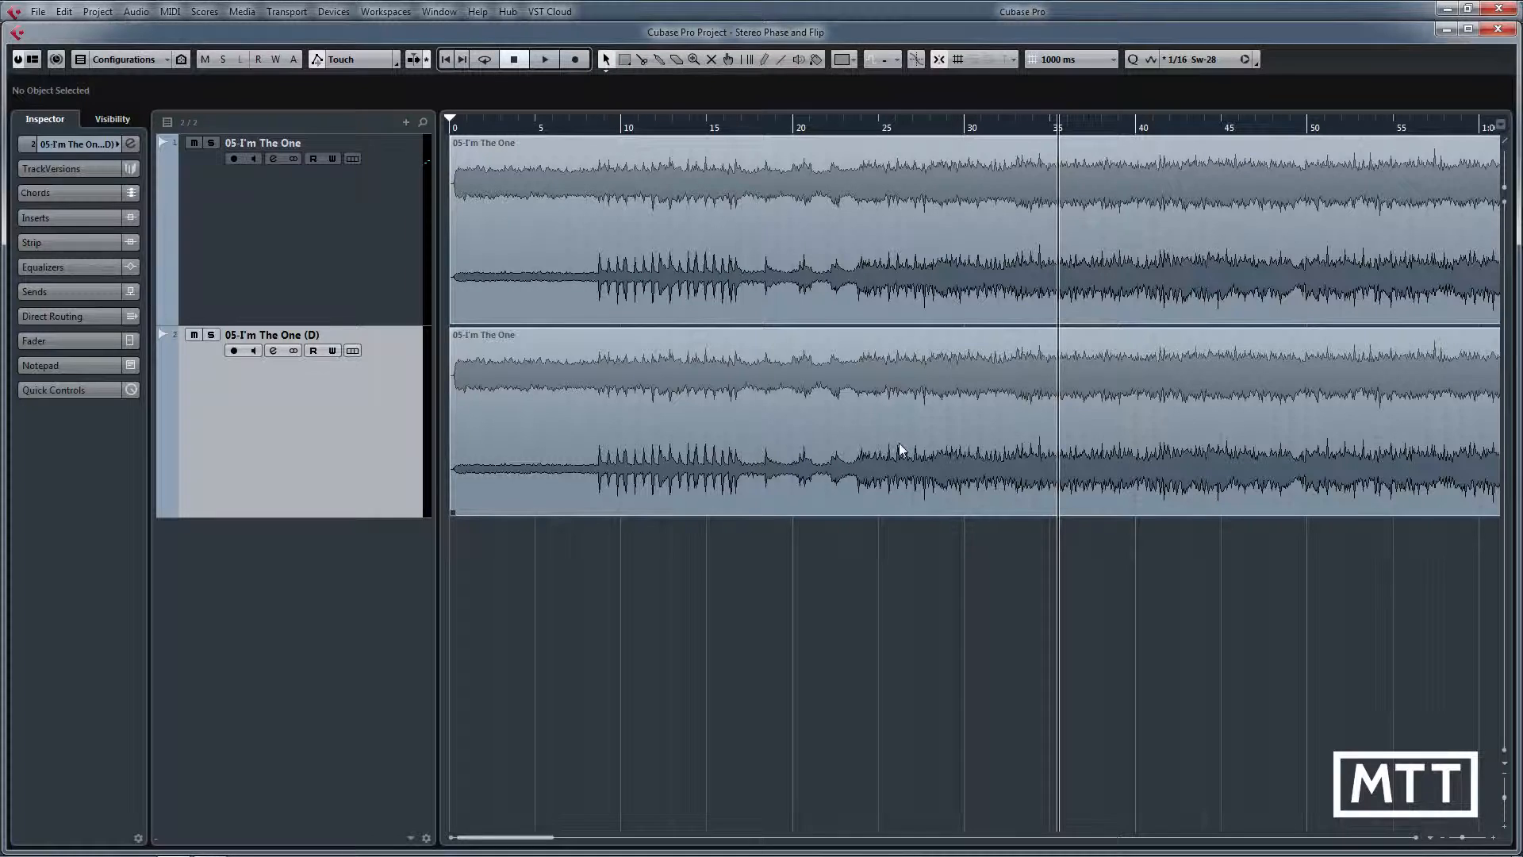
- Apply Phase Reverse on All Channels to the duplicated track's event, processing it as a new version
{"action": "left_click", "coordinate": [916, 468]}
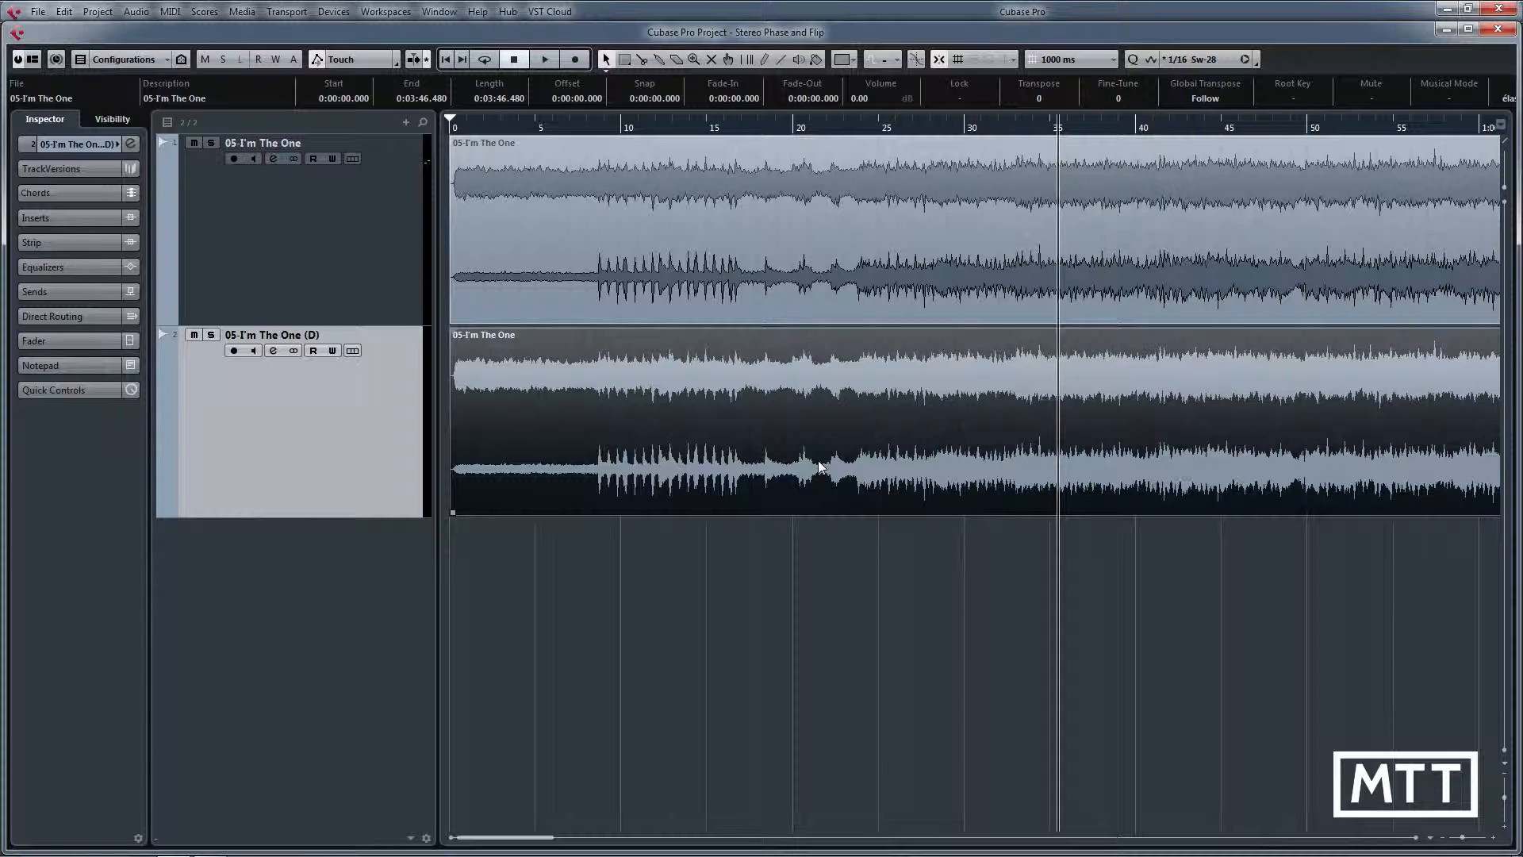
{"action": "right_click", "coordinate": [759, 421]}
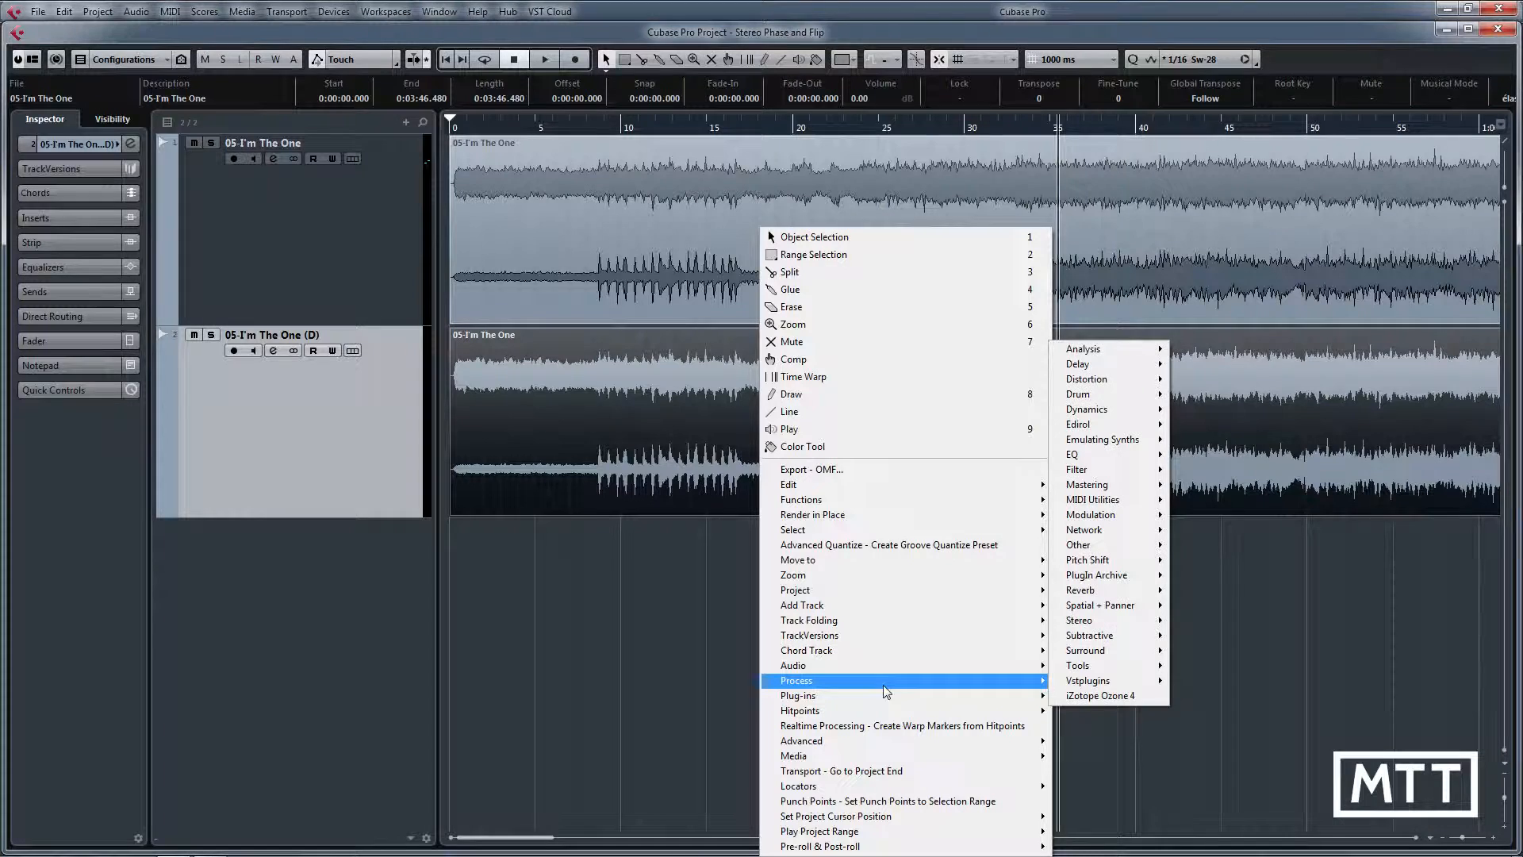
{"action": "mouse_move", "coordinate": [873, 681]}
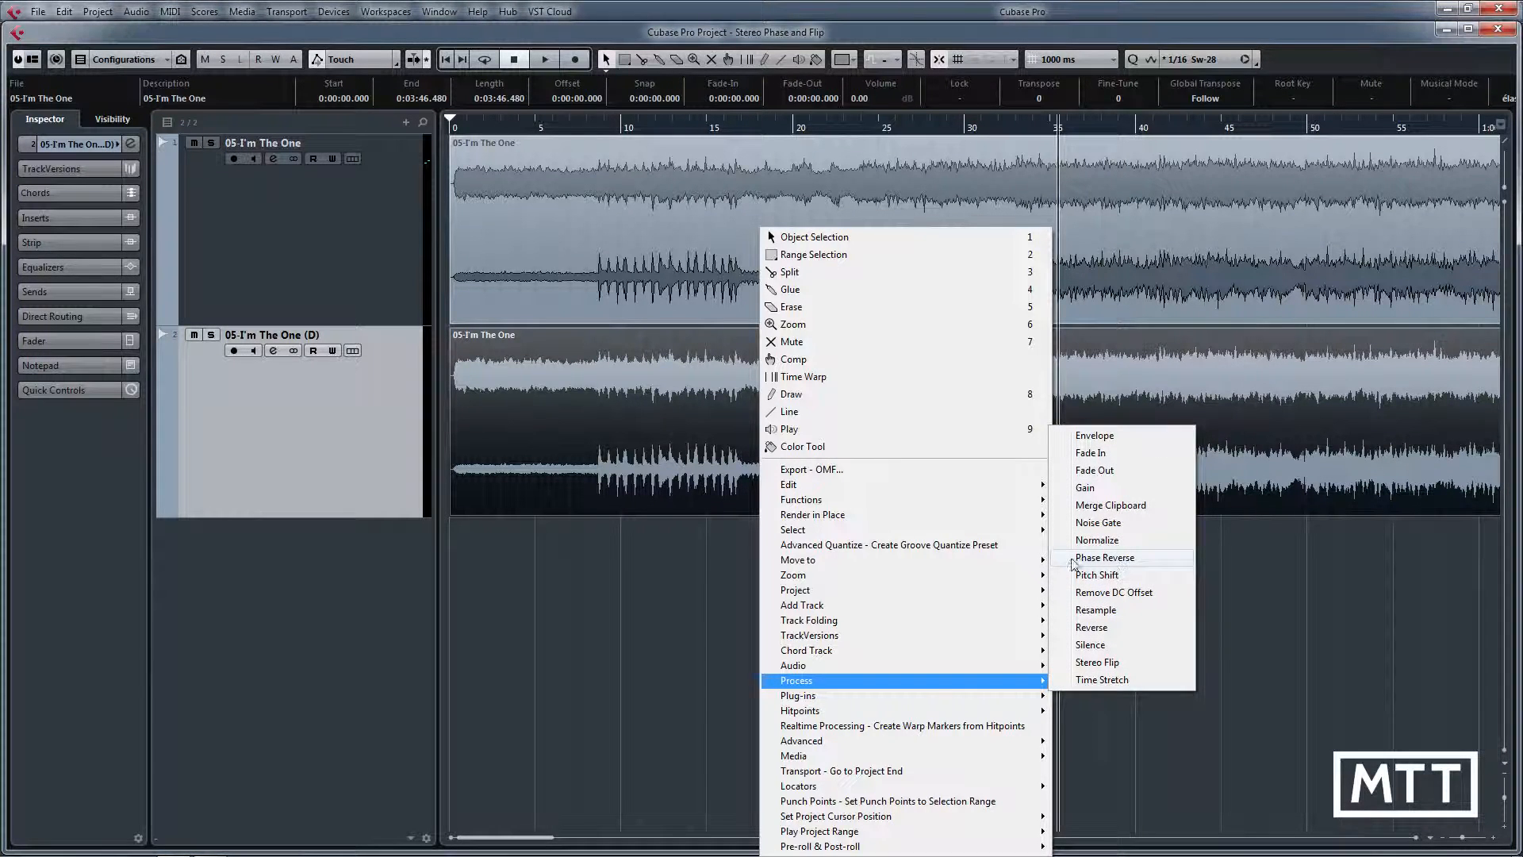
{"action": "left_click", "coordinate": [141, 12]}
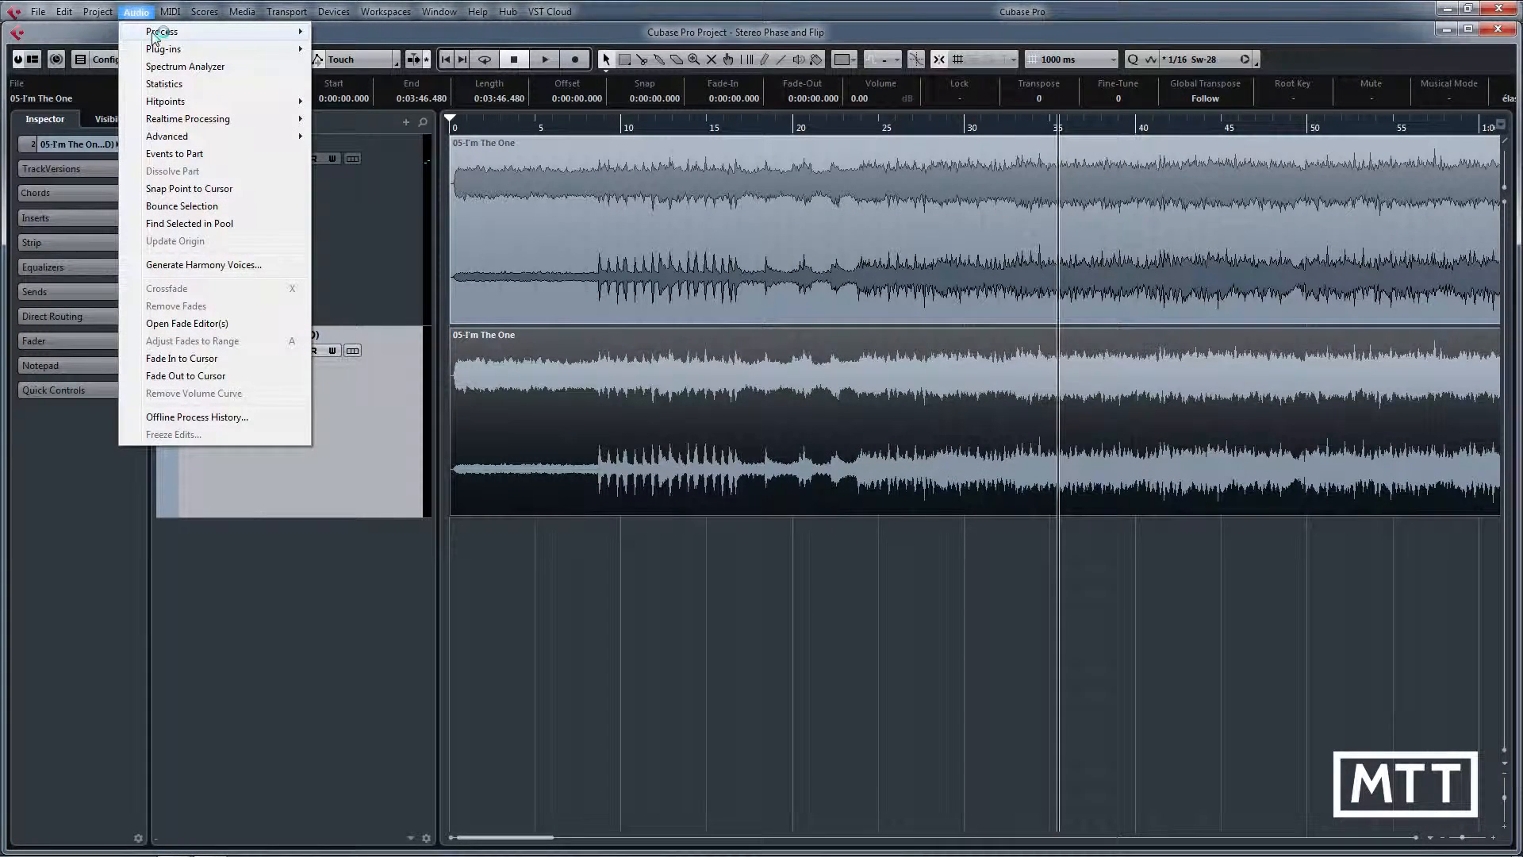
{"action": "mouse_move", "coordinate": [161, 32]}
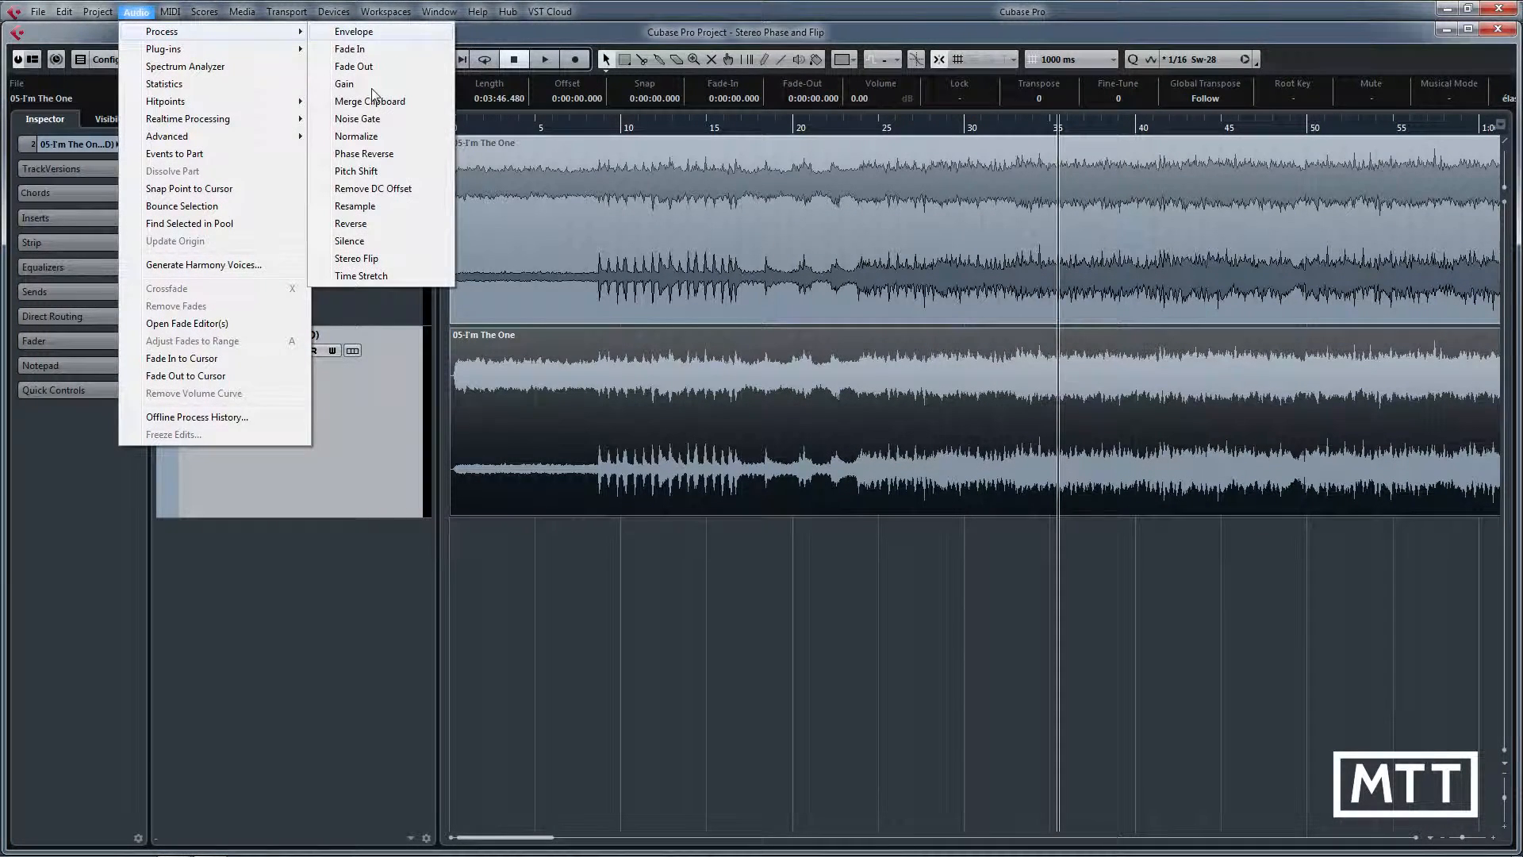
{"action": "left_click", "coordinate": [376, 155]}
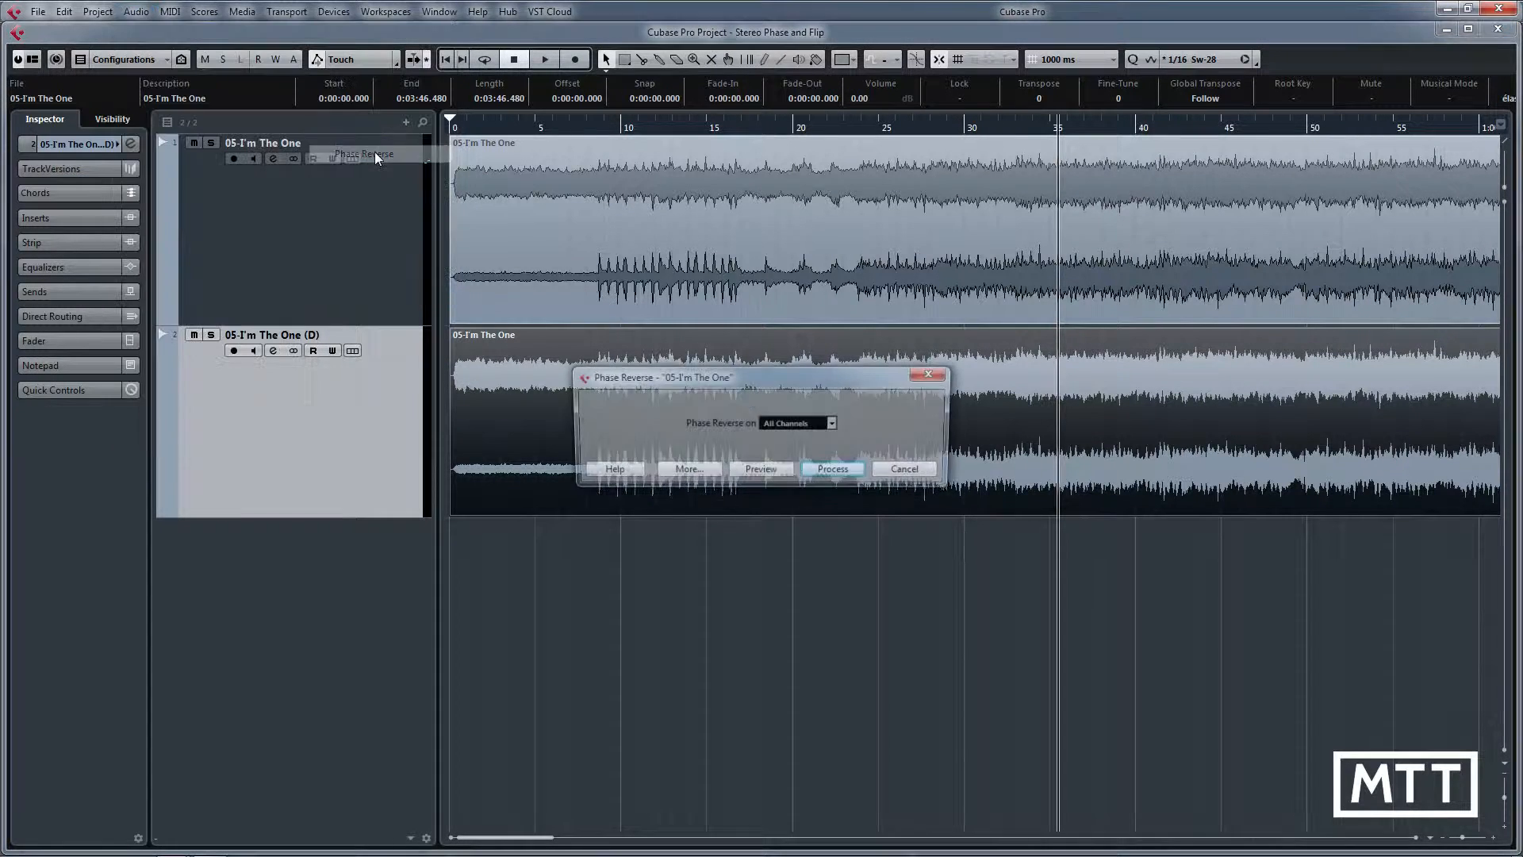
{"action": "left_click", "coordinate": [837, 471]}
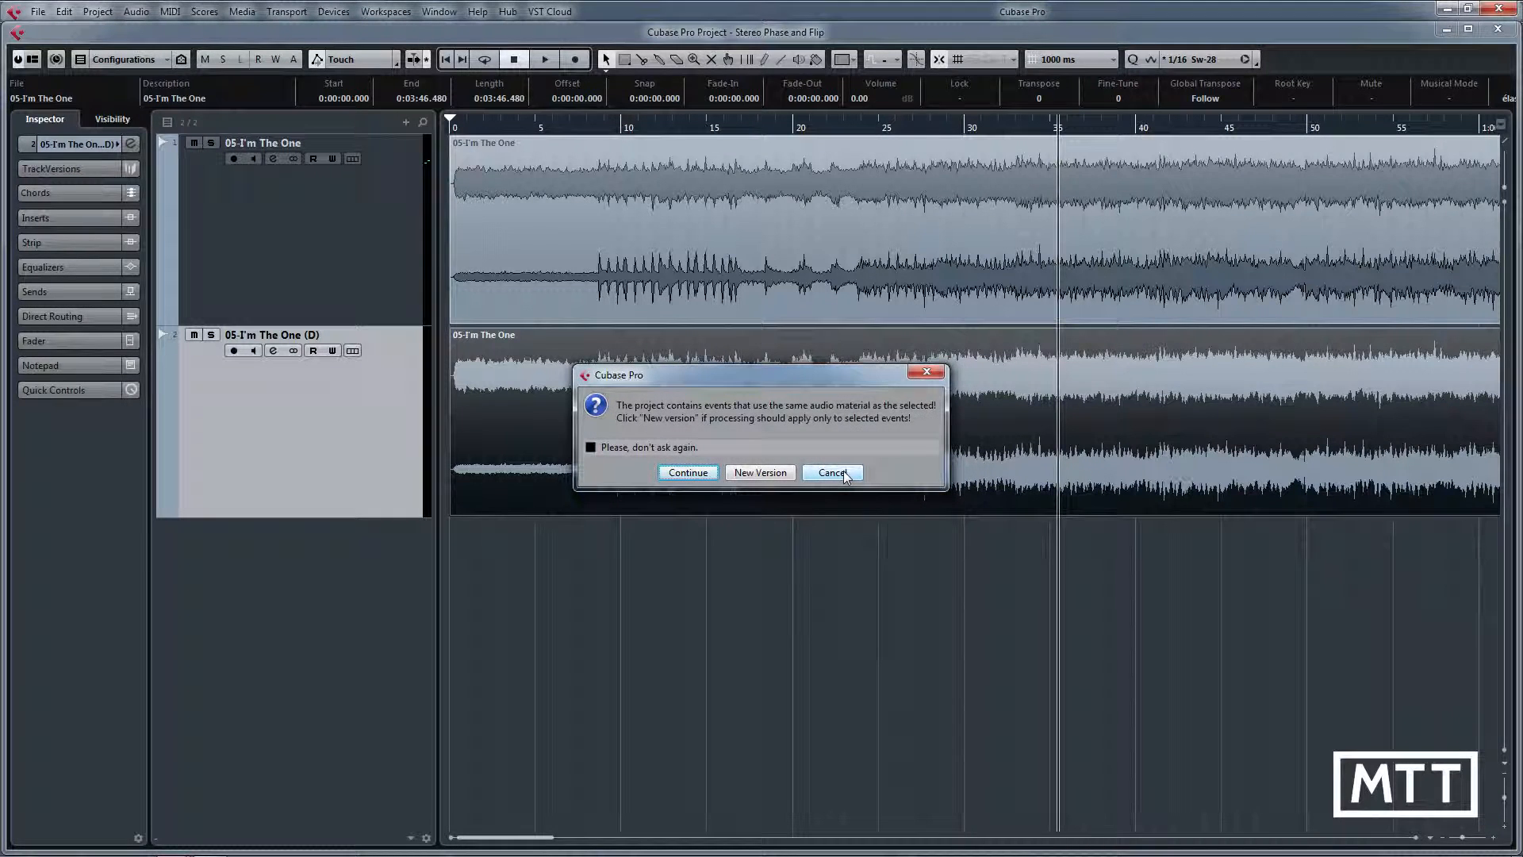
{"action": "left_click", "coordinate": [761, 473]}
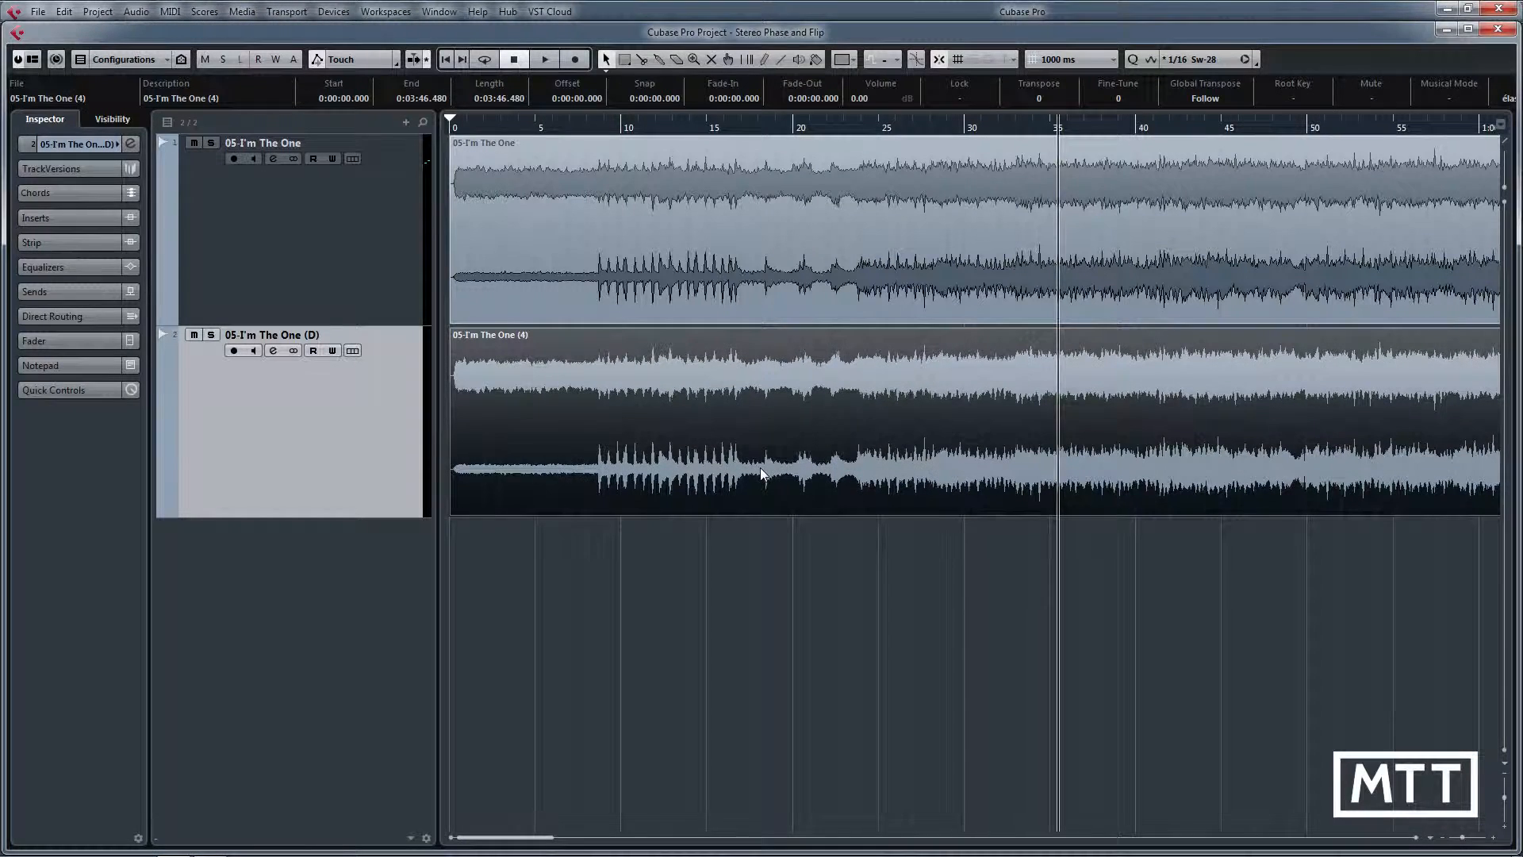
- Listen to the phase-reversed copy soloed, the original soloed, and both tracks together from about 29 seconds
{"action": "left_click", "coordinate": [211, 334]}
{"action": "left_click", "coordinate": [946, 126]}
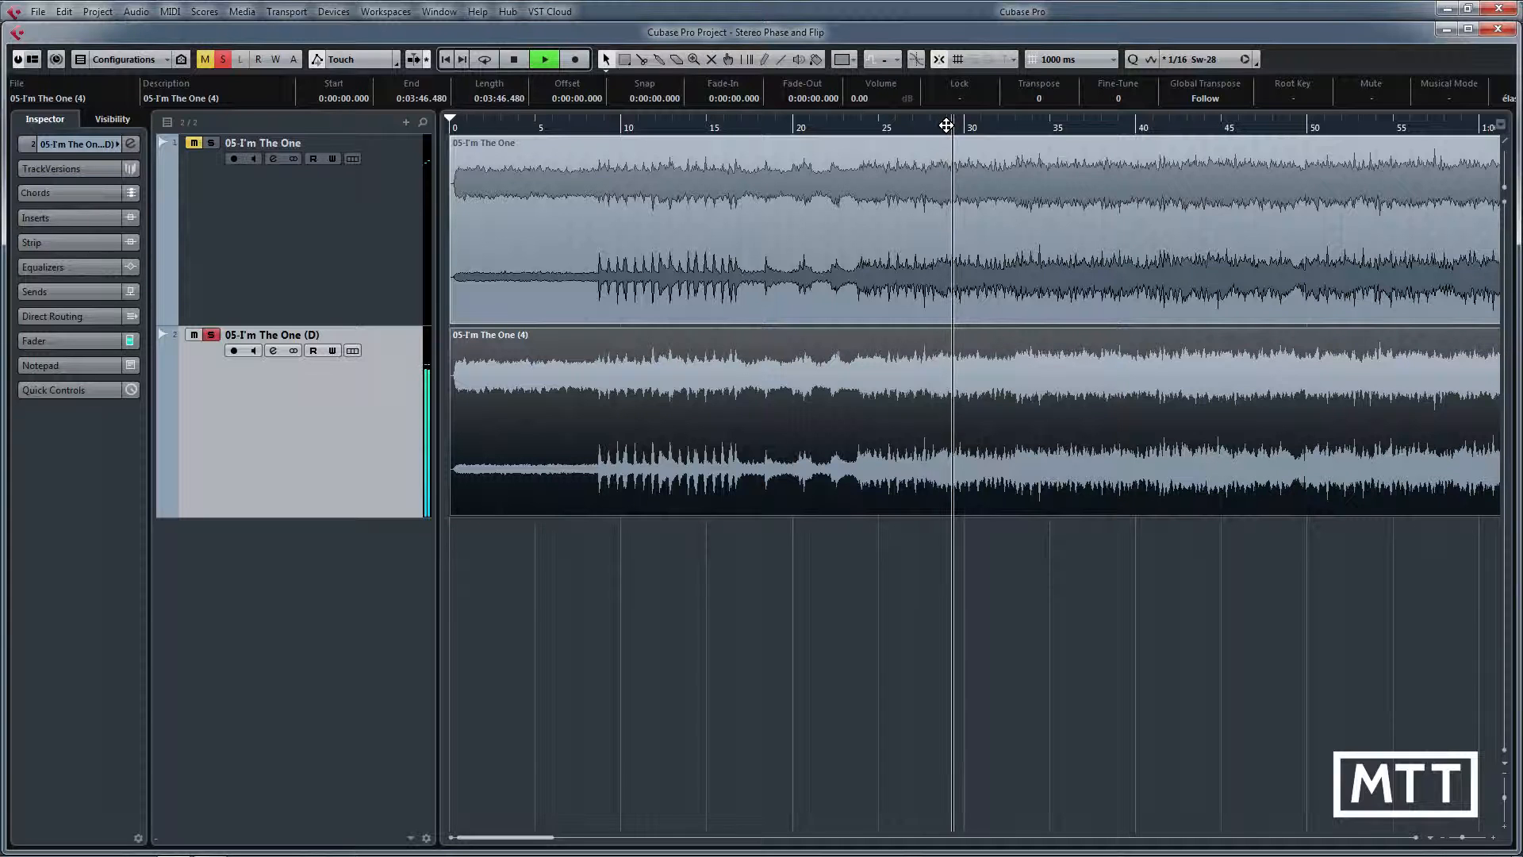
{"action": "left_click", "coordinate": [211, 143], "text": "ctrl"}
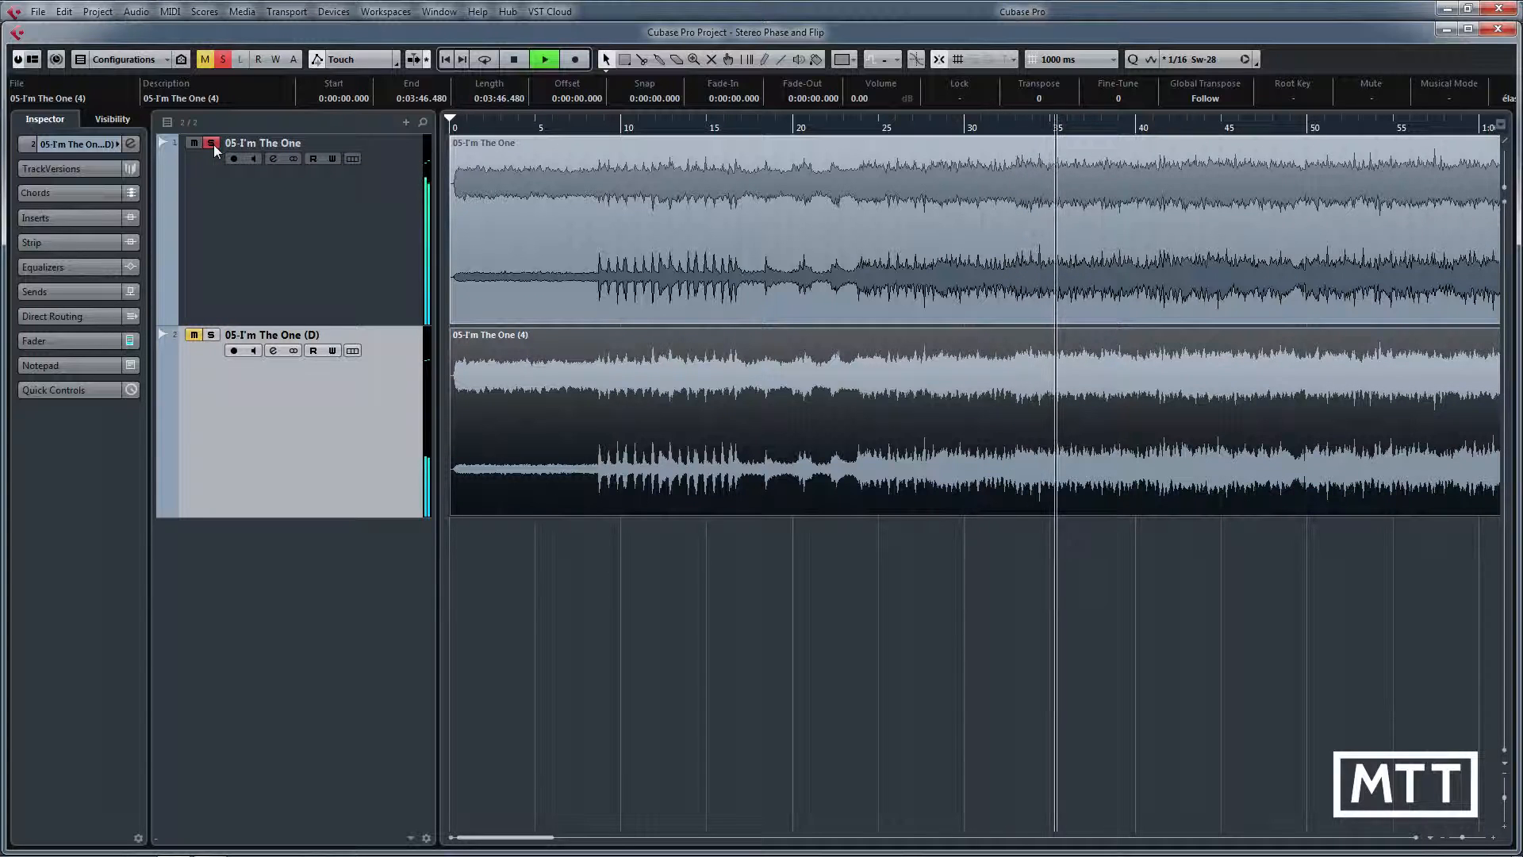
{"action": "left_click", "coordinate": [213, 145]}
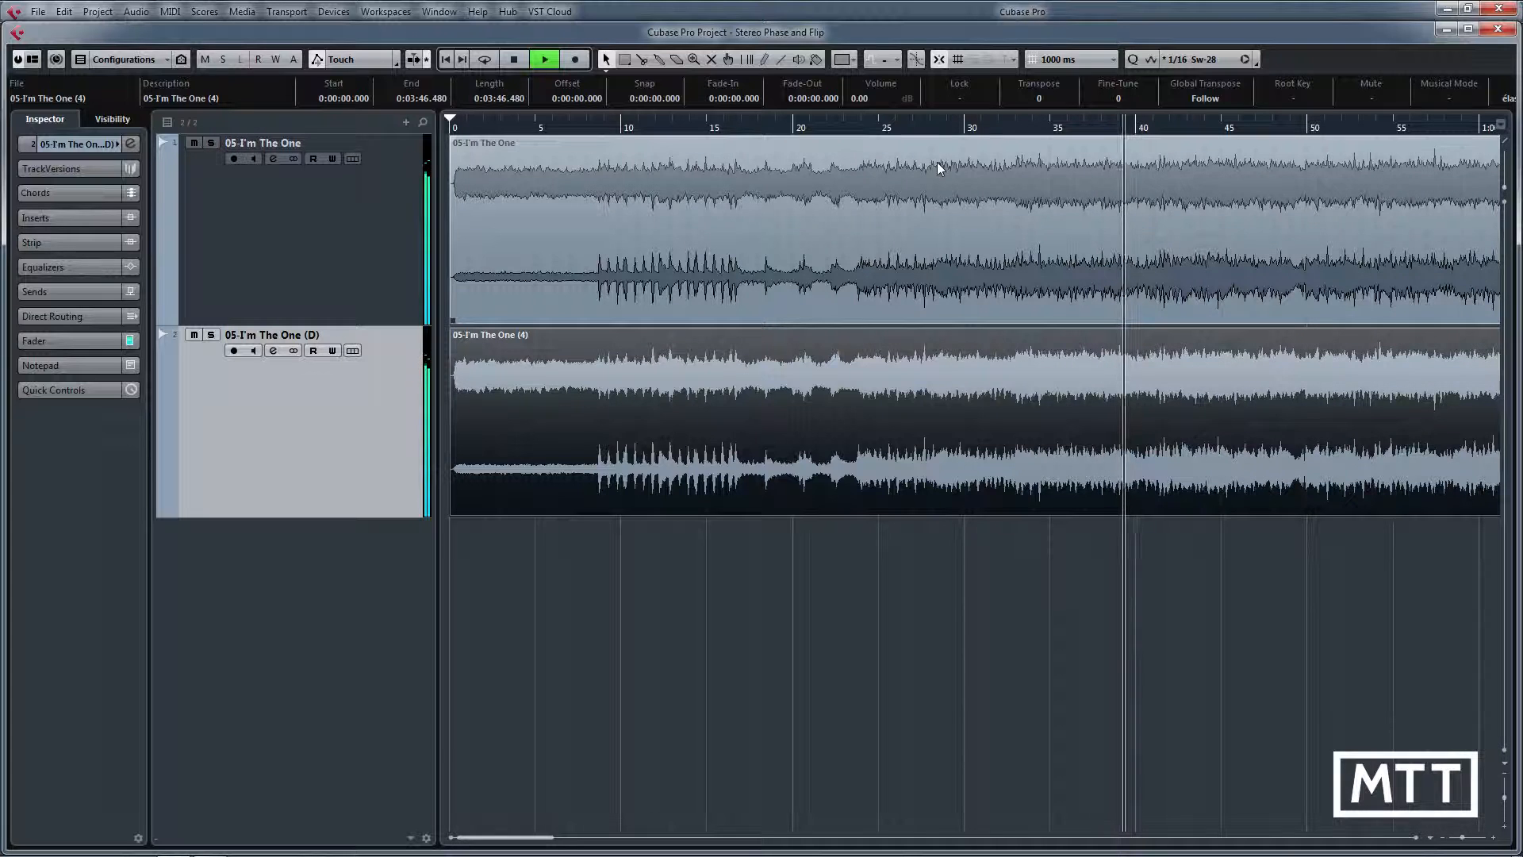
{"action": "key", "text": "space"}
{"action": "left_click", "coordinate": [998, 132]}
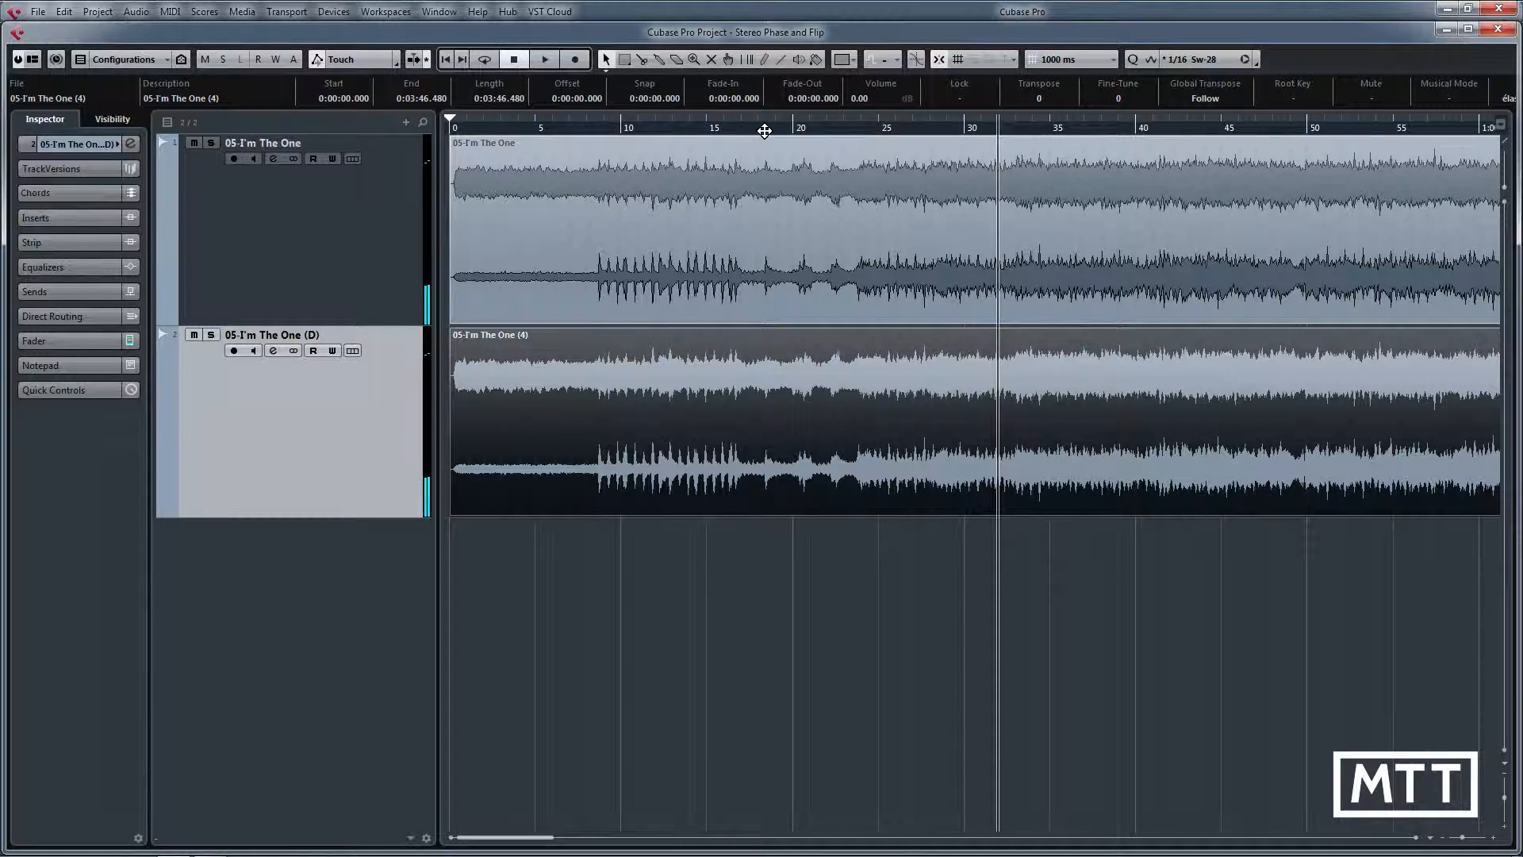
- Compare both tracks' waveforms in close-up around 18.39 seconds and play the two tracks together
{"action": "left_click_drag", "start_coordinate": [761, 132], "coordinate": [780, 305]}
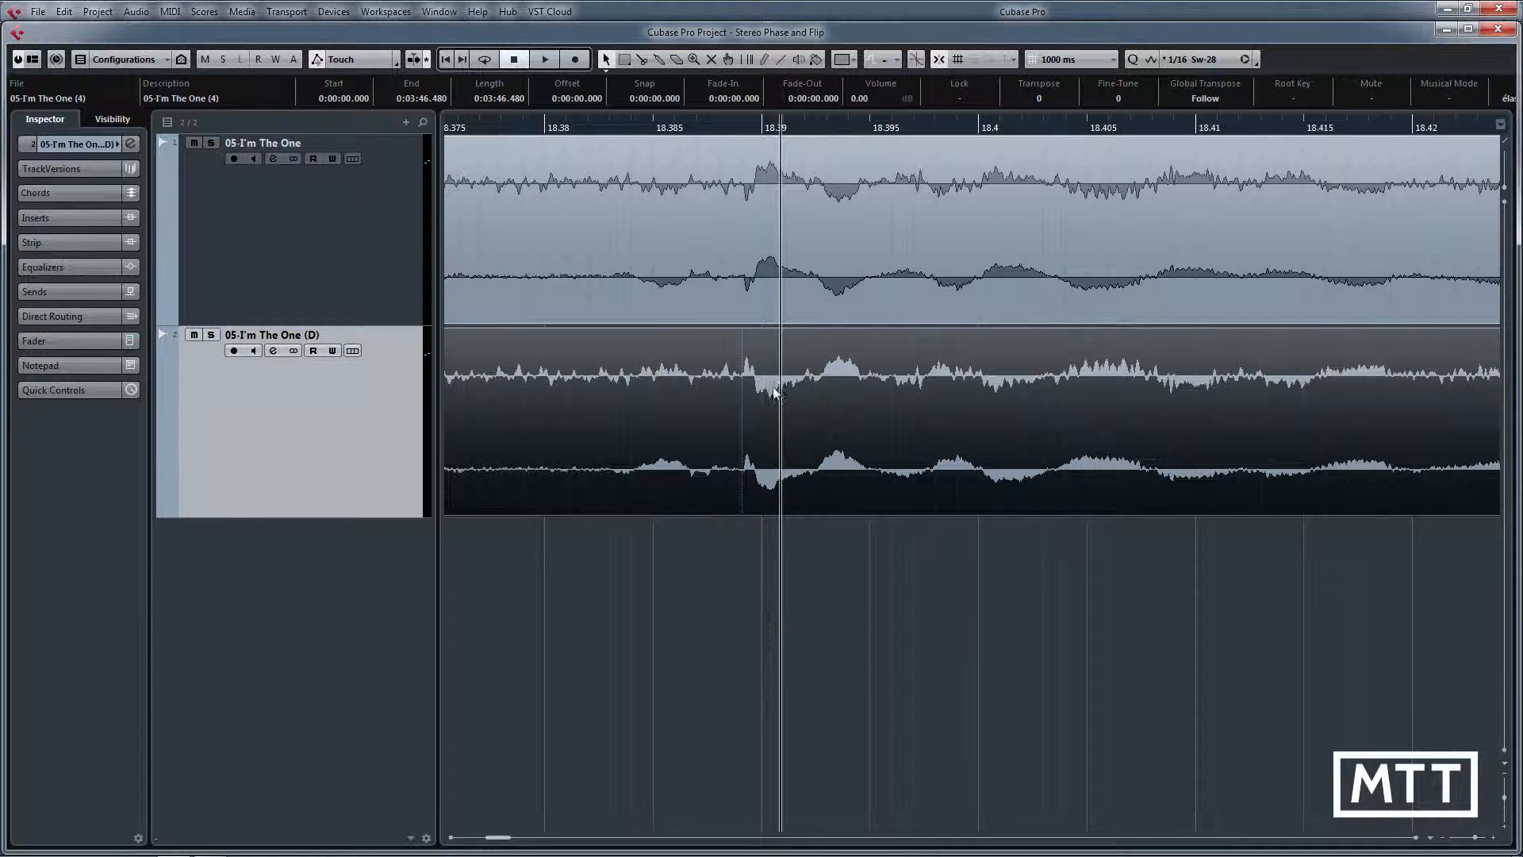
{"action": "key", "text": "space"}
{"action": "key", "text": "g"}
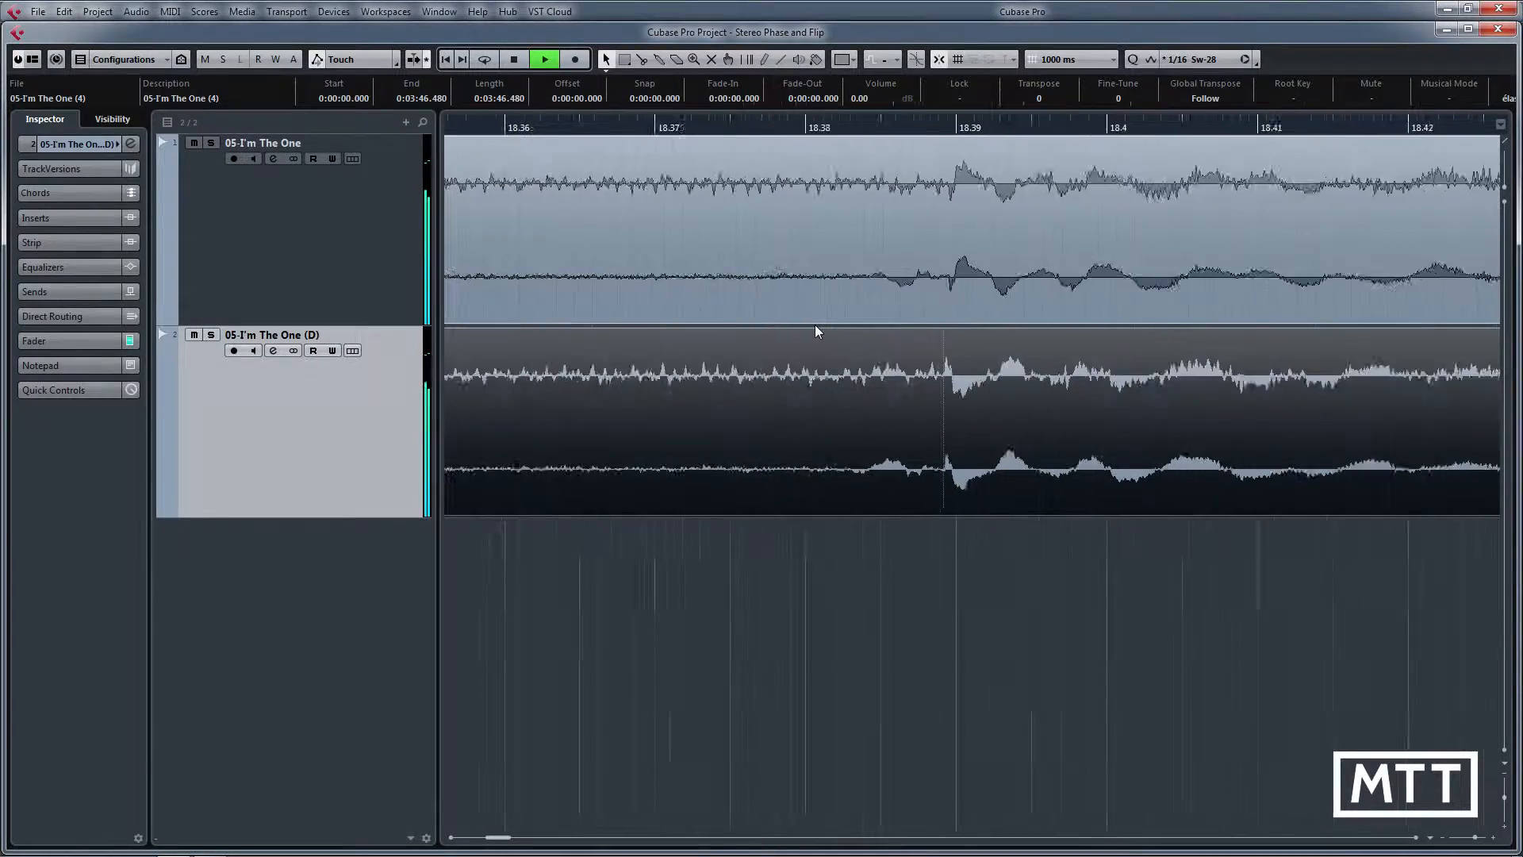
{"action": "key", "text": "g"}
{"action": "key", "text": "g"}
{"action": "key", "text": "g"}
{"action": "key", "text": "g"}
{"action": "key", "text": "g"}
{"action": "key", "text": "g"}
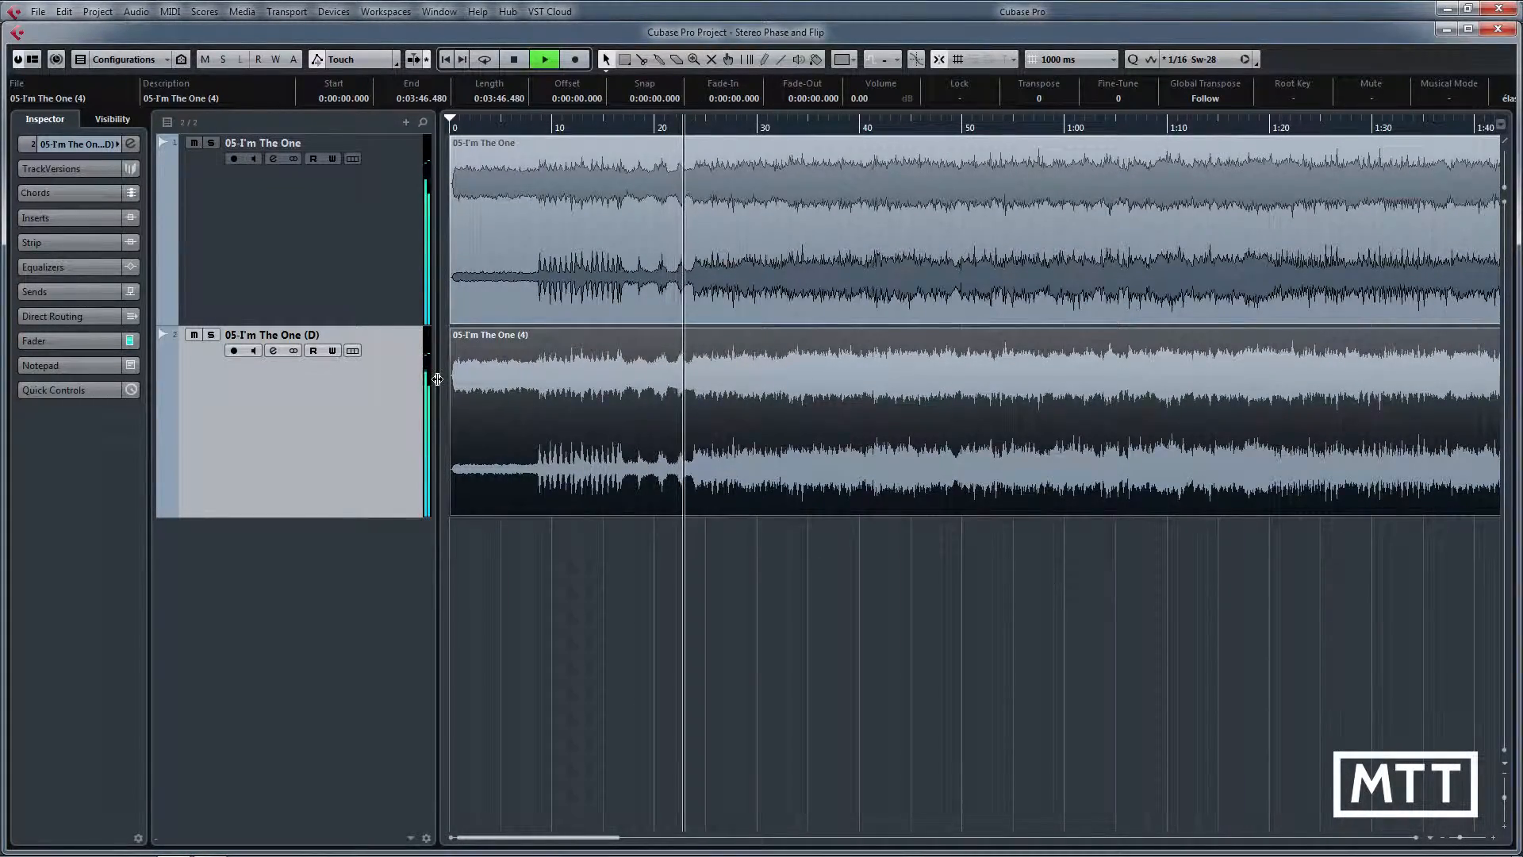
{"action": "key", "text": "space"}
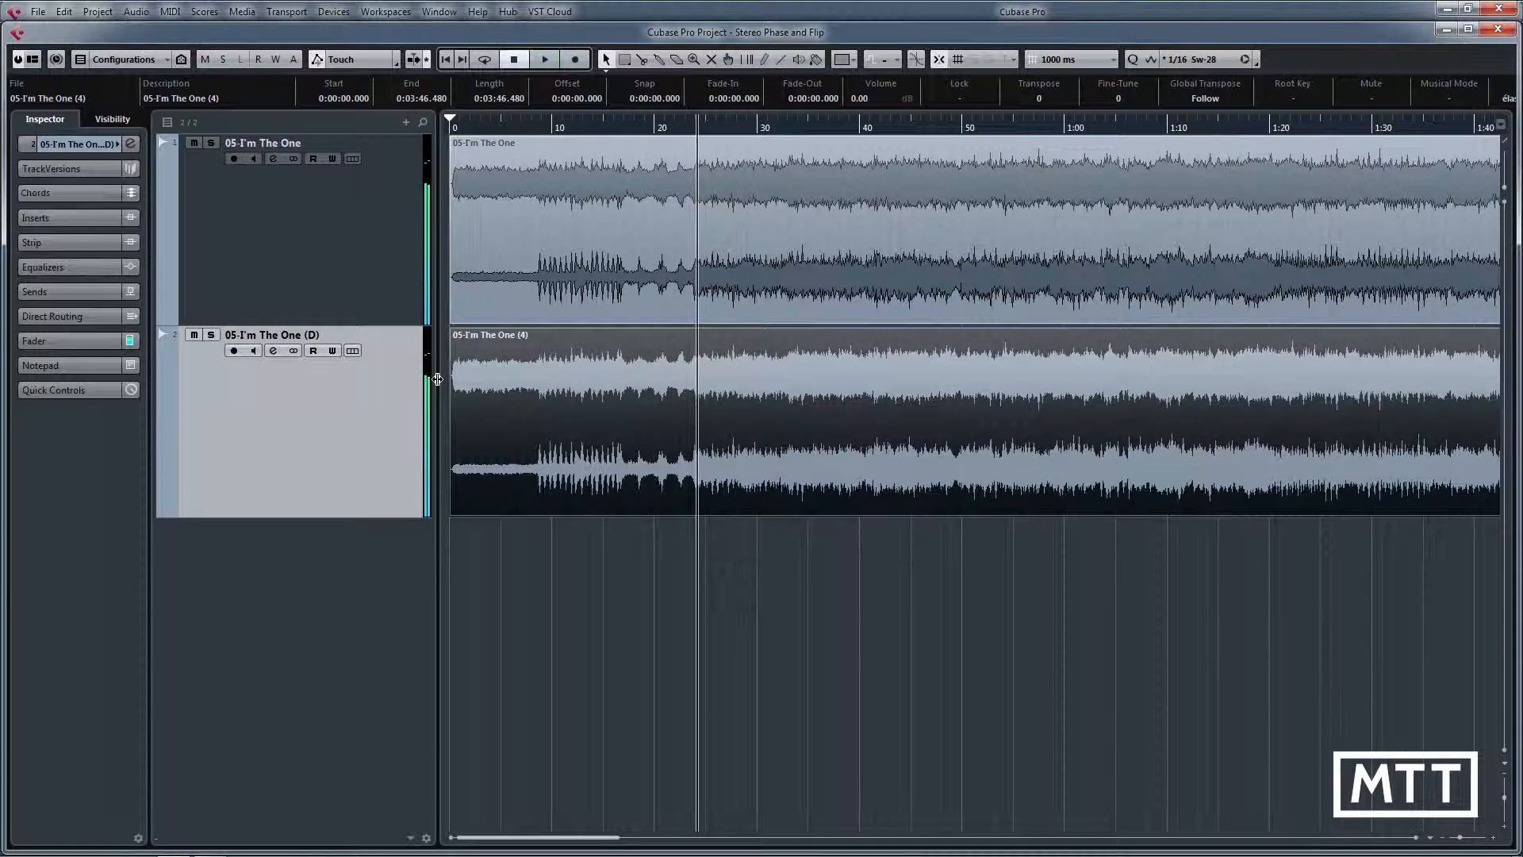
- Process the duplicated track's phase-reversed event with Stereo Flip in Flip Left-Right mode
{"action": "left_click", "coordinate": [808, 544]}
{"action": "left_click", "coordinate": [815, 459]}
{"action": "right_click", "coordinate": [816, 458]}
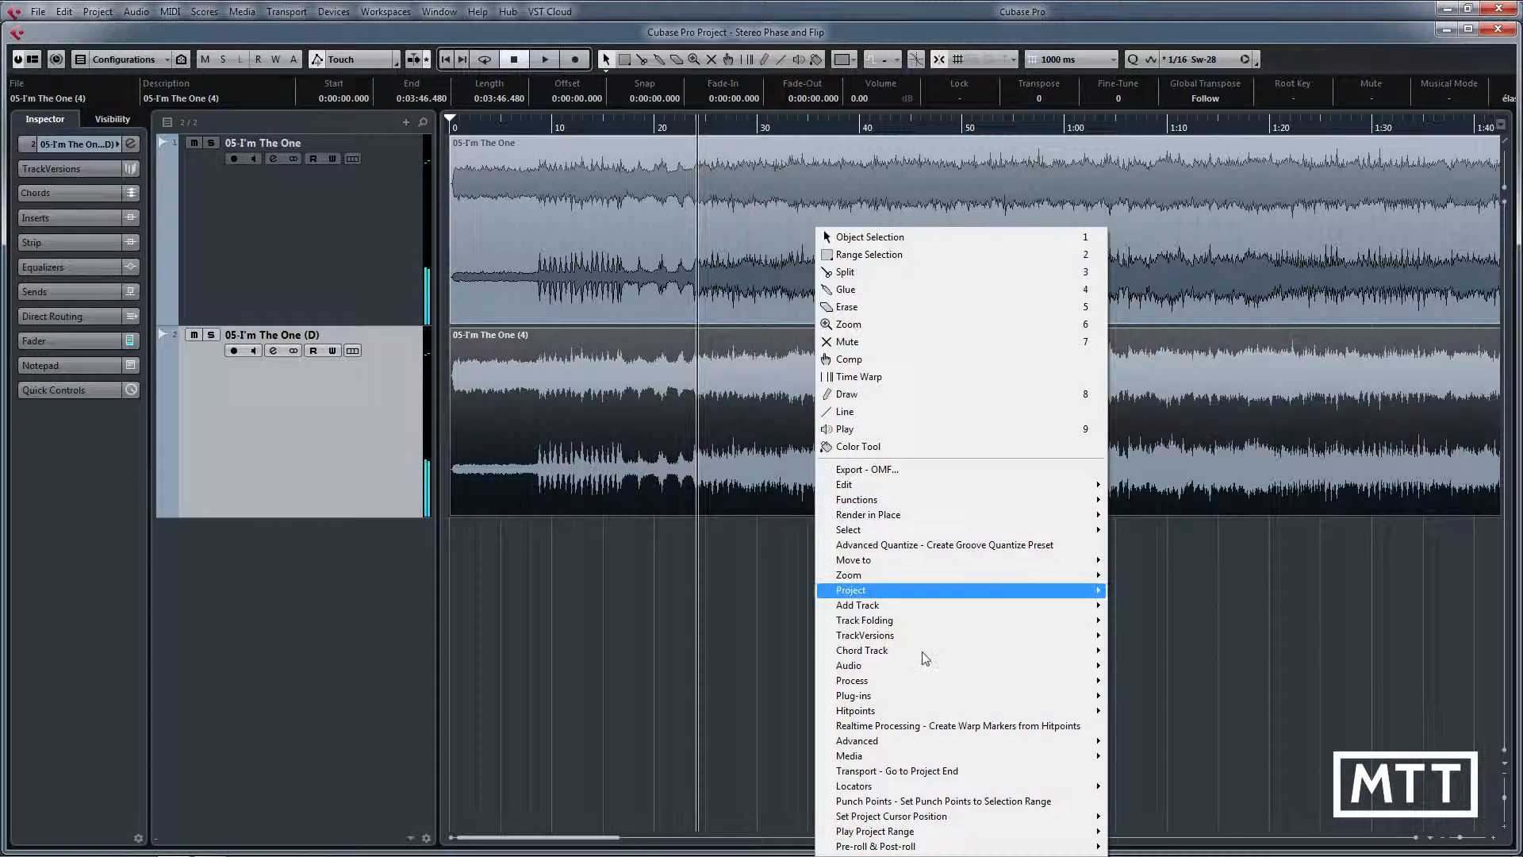
{"action": "mouse_move", "coordinate": [978, 682]}
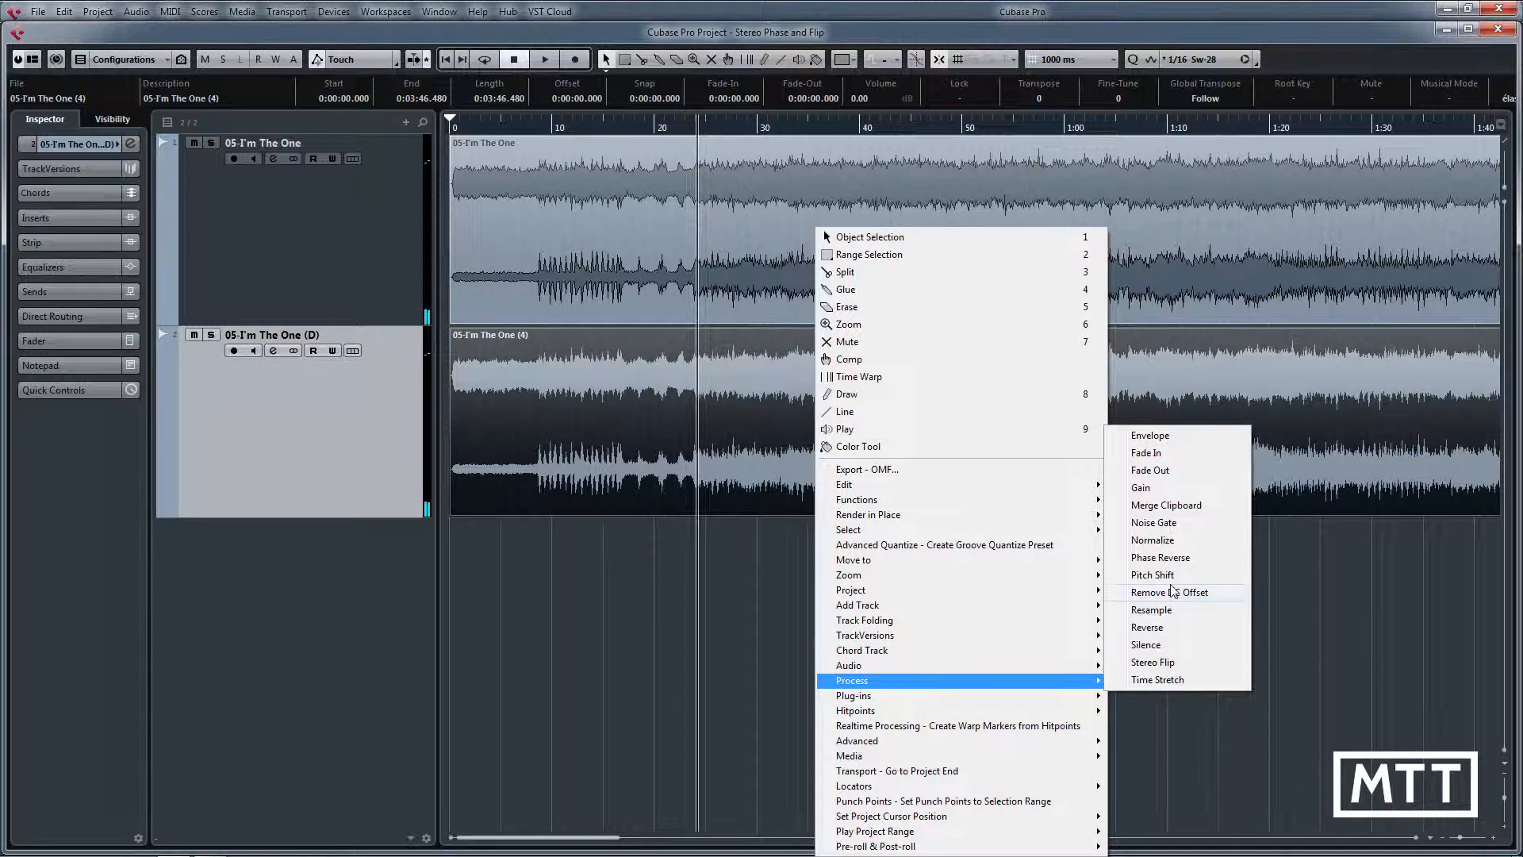
{"action": "left_click", "coordinate": [1154, 668]}
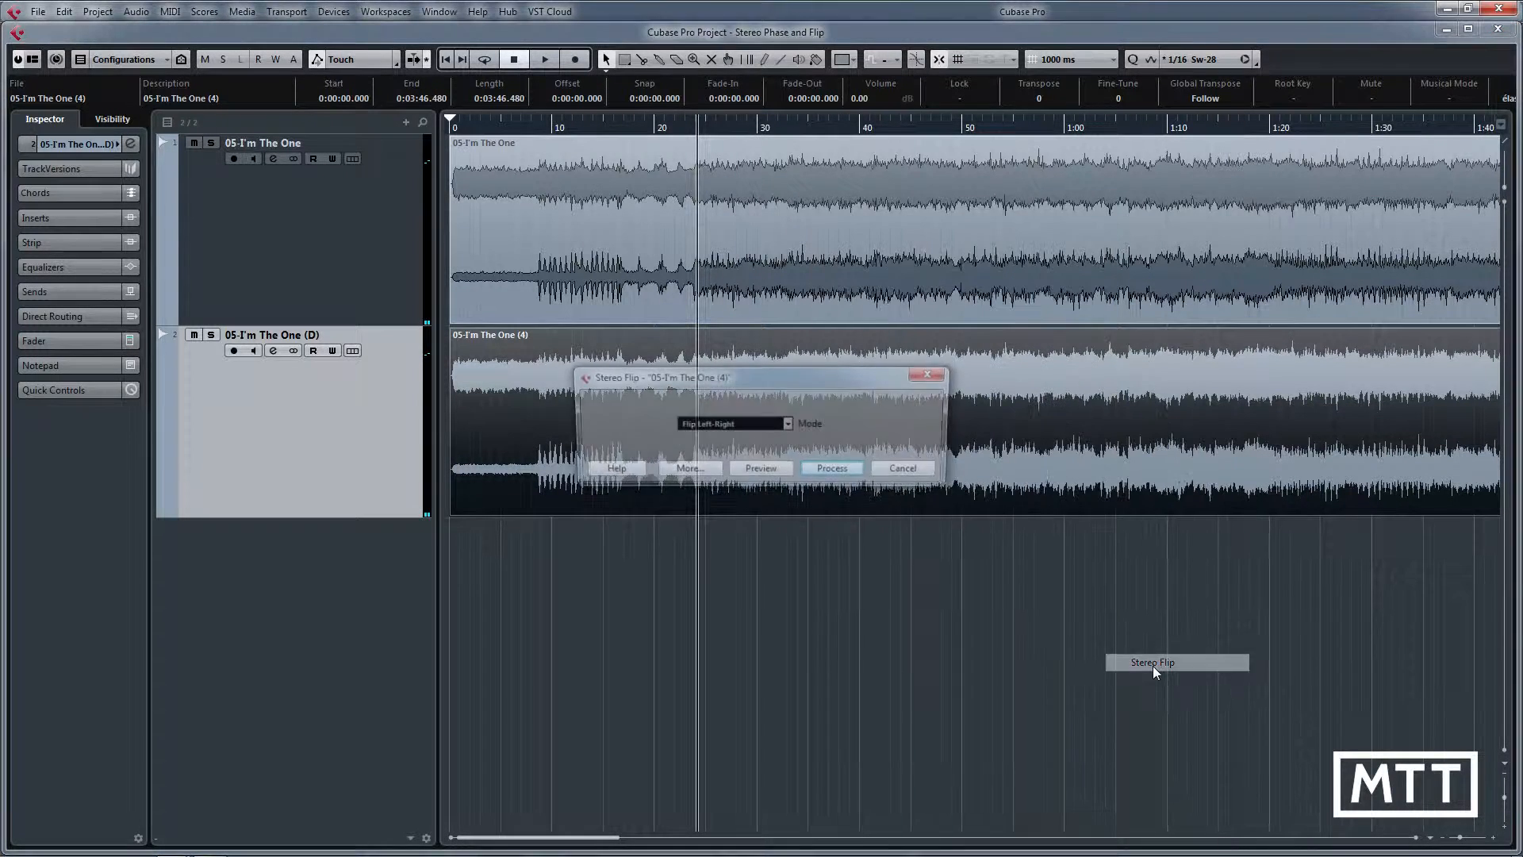
{"action": "left_click", "coordinate": [844, 471]}
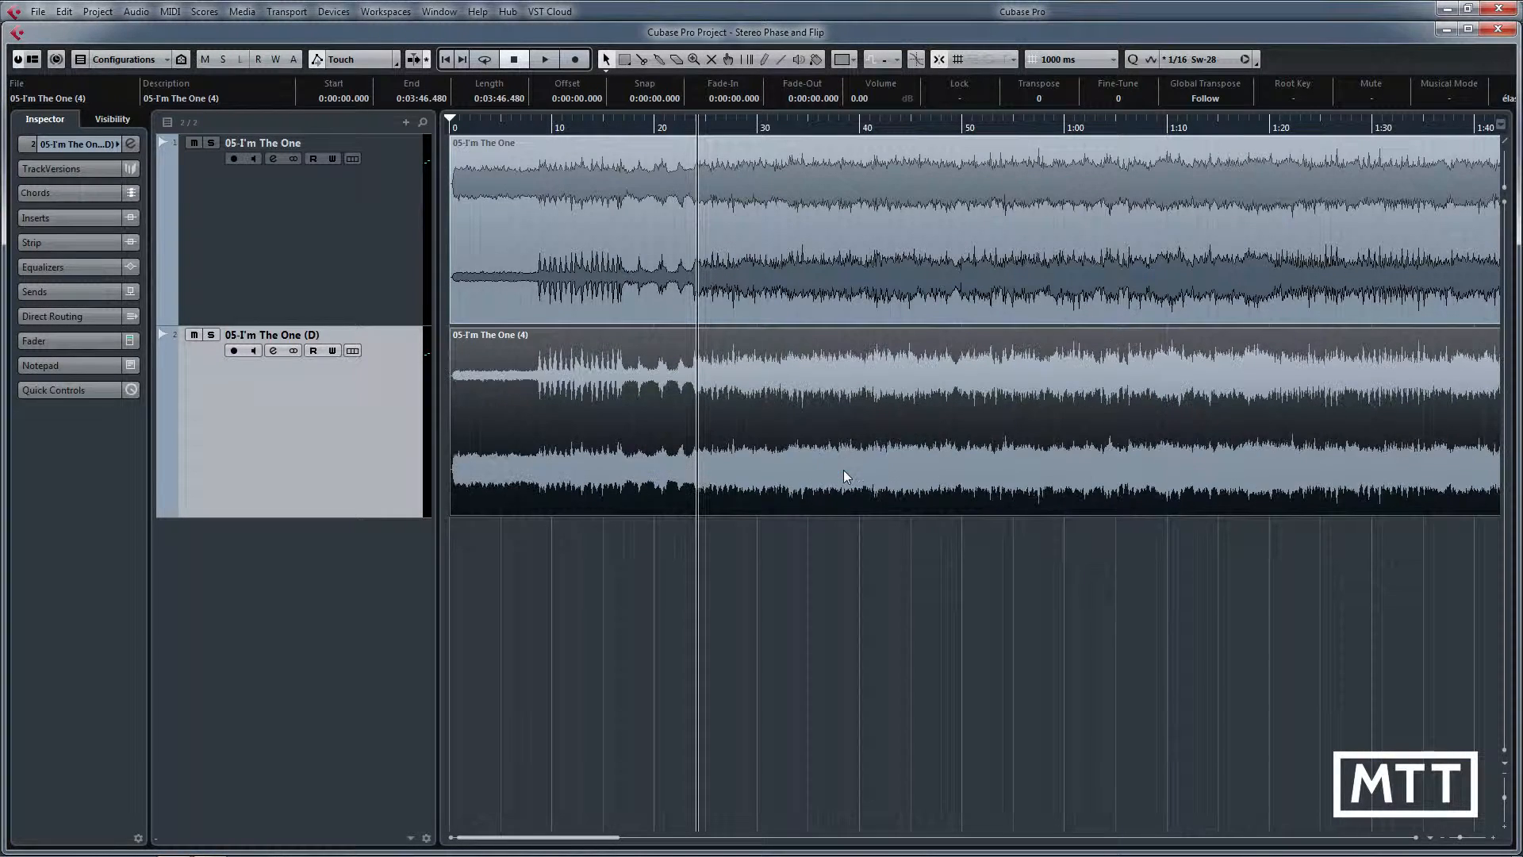
- Compare the channel waveforms of the original and flipped events, and play both tracks together from about 30 seconds
{"action": "left_click", "coordinate": [497, 243]}
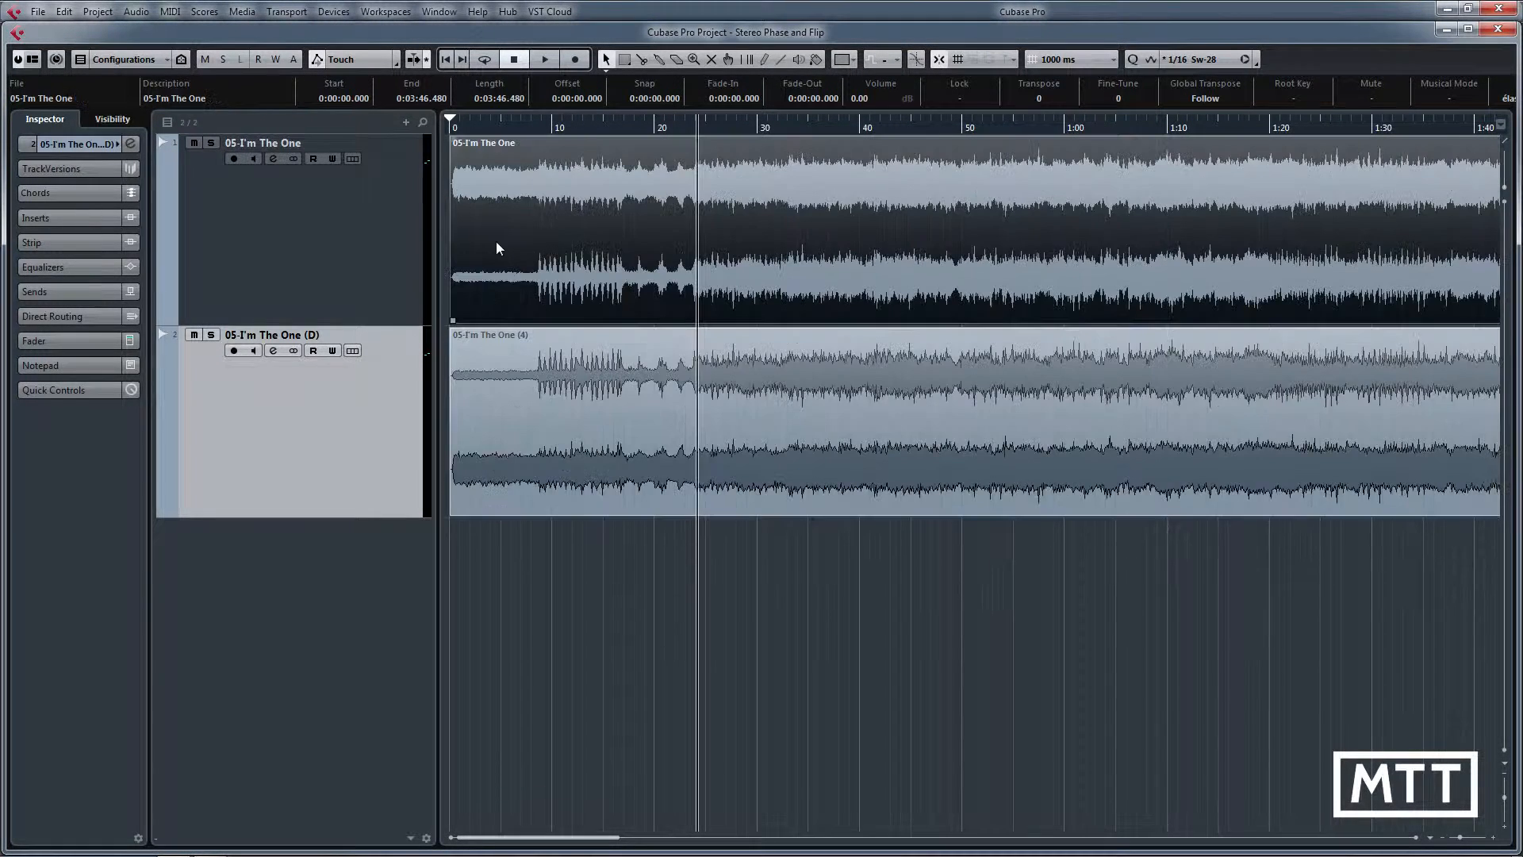
{"action": "left_click", "coordinate": [500, 463]}
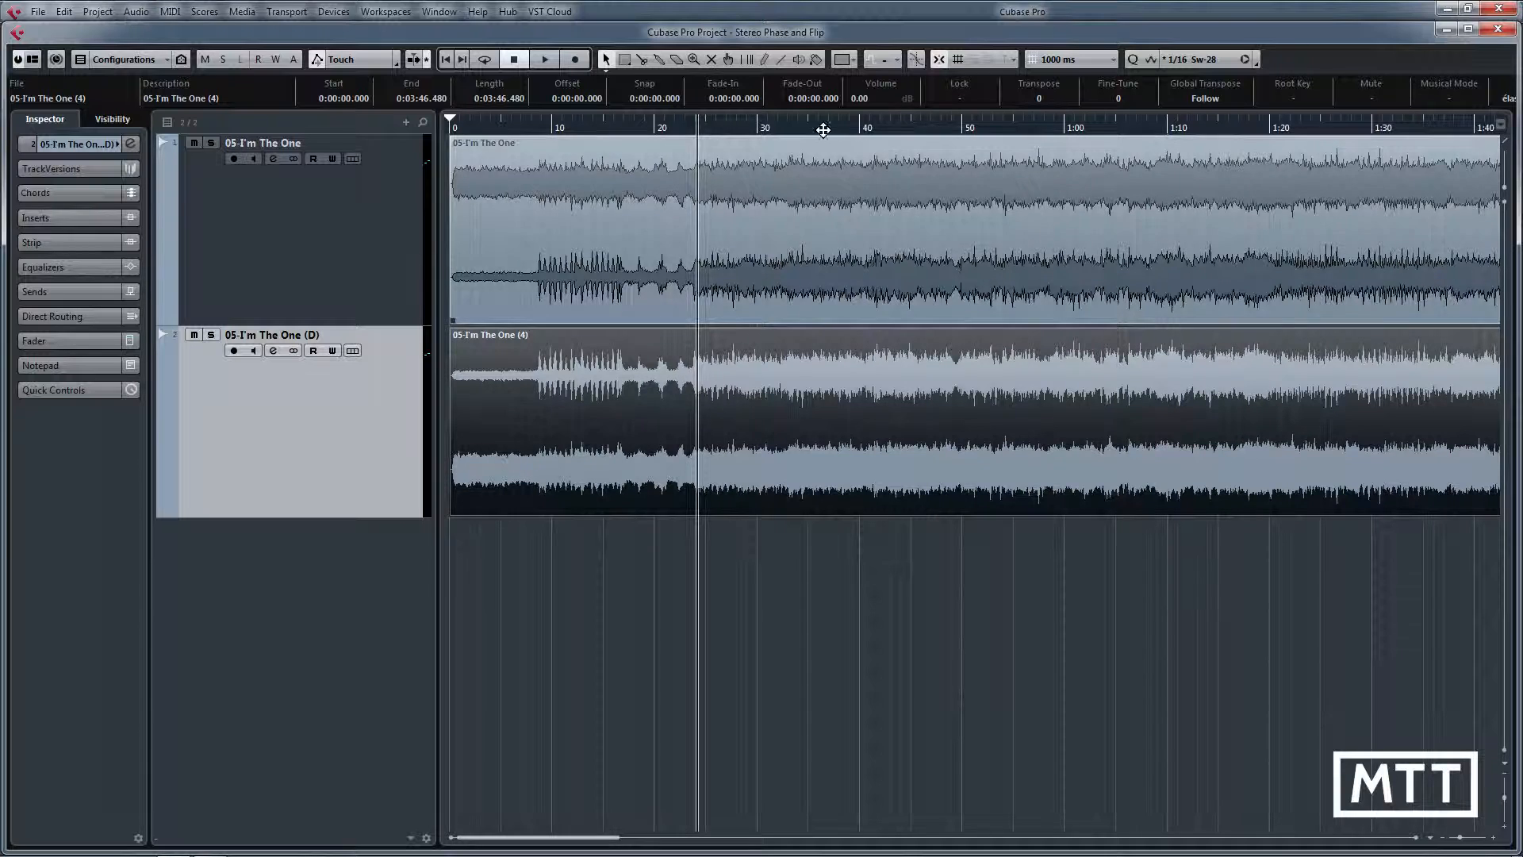
{"action": "left_click", "coordinate": [766, 127]}
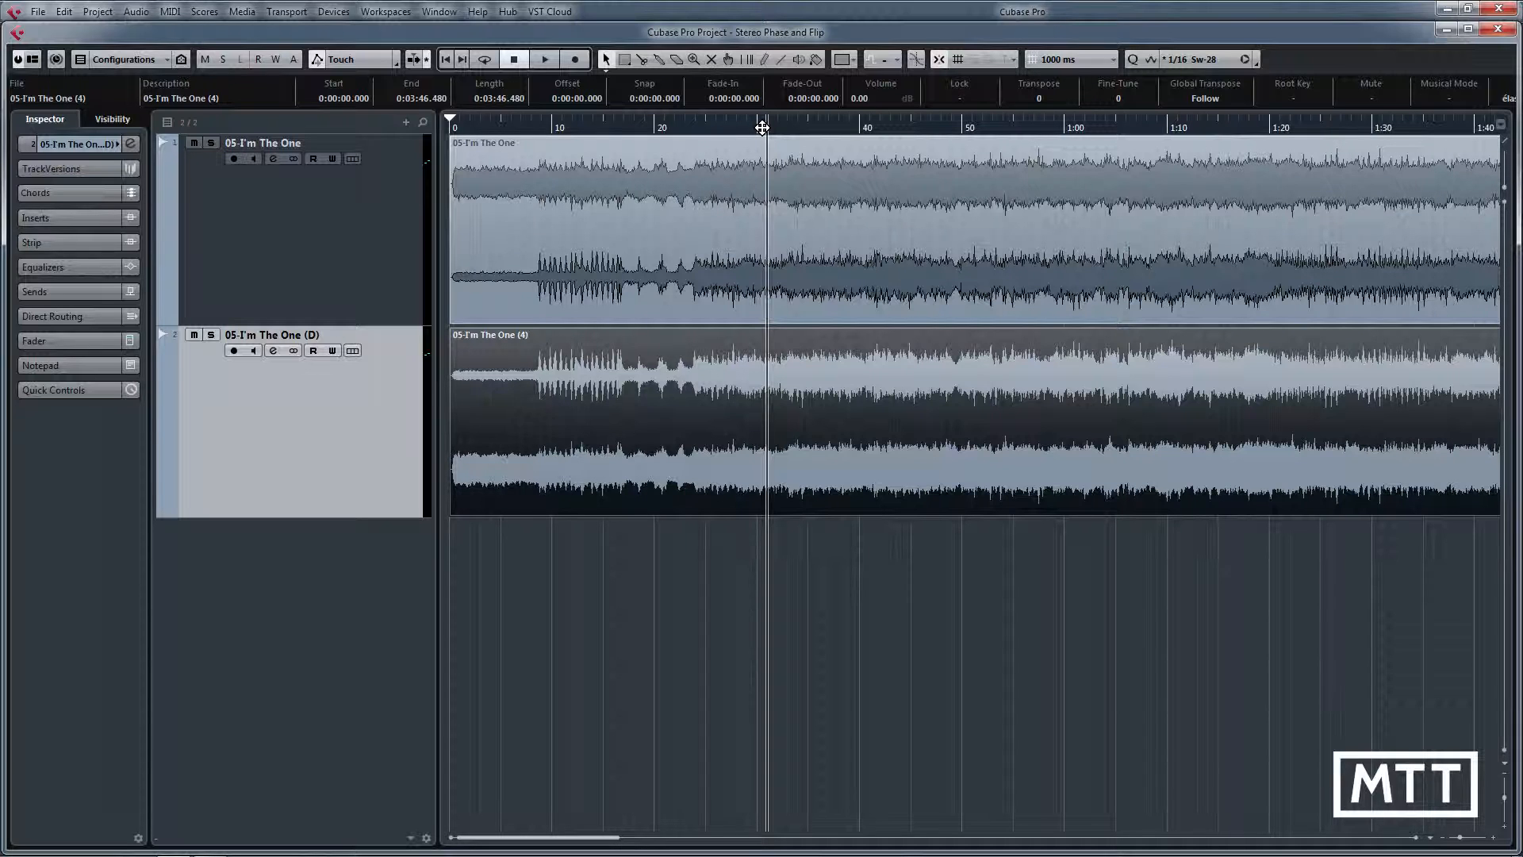
{"action": "key", "text": "space"}
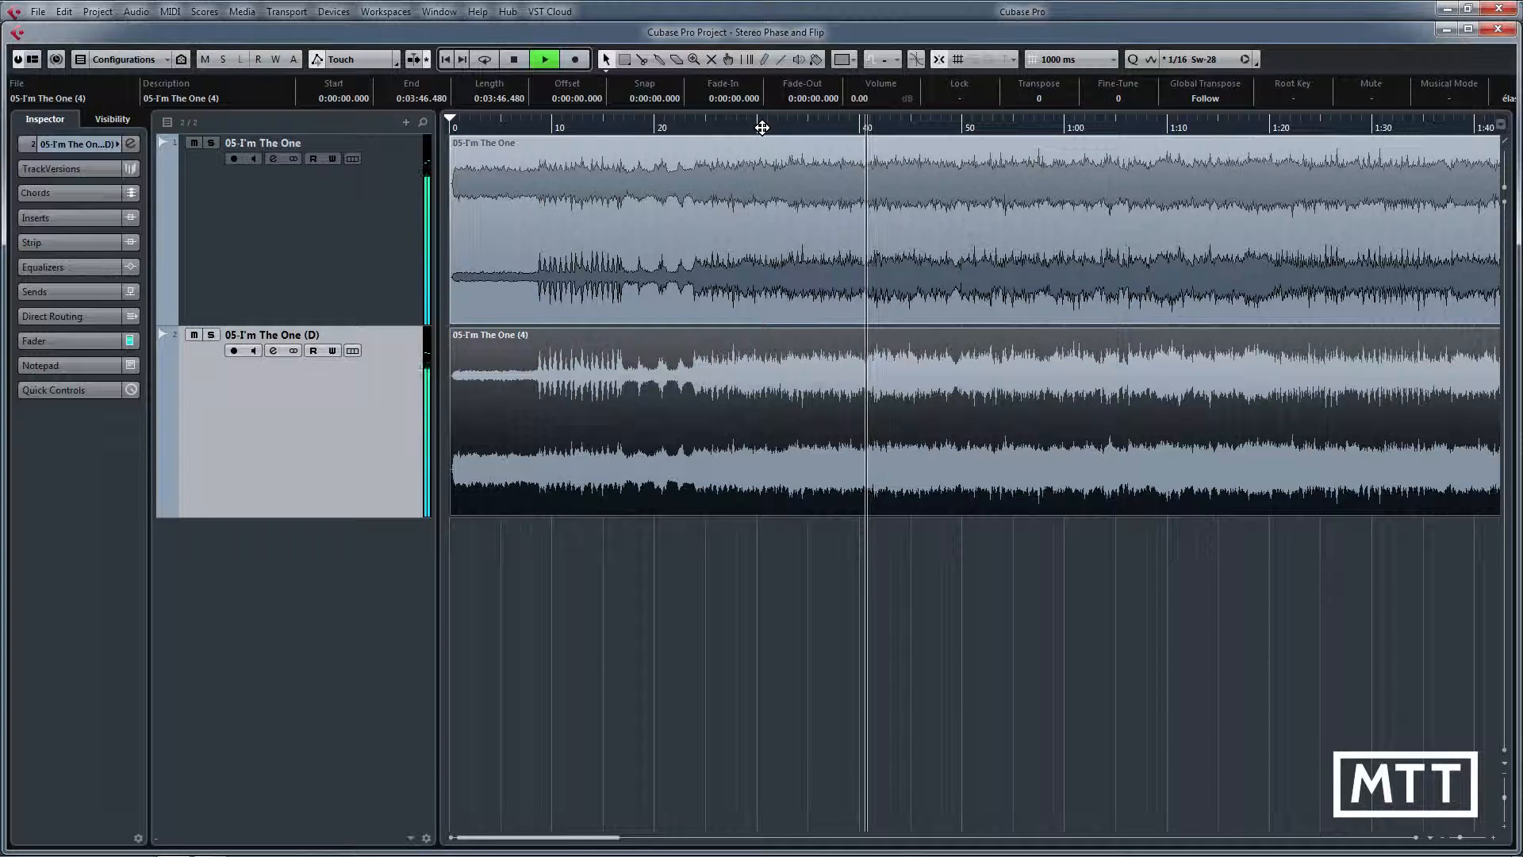
{"action": "key", "text": "space"}
- Play the original track soloed from about 30 seconds for comparison, and release its solo
{"action": "left_click", "coordinate": [763, 127]}
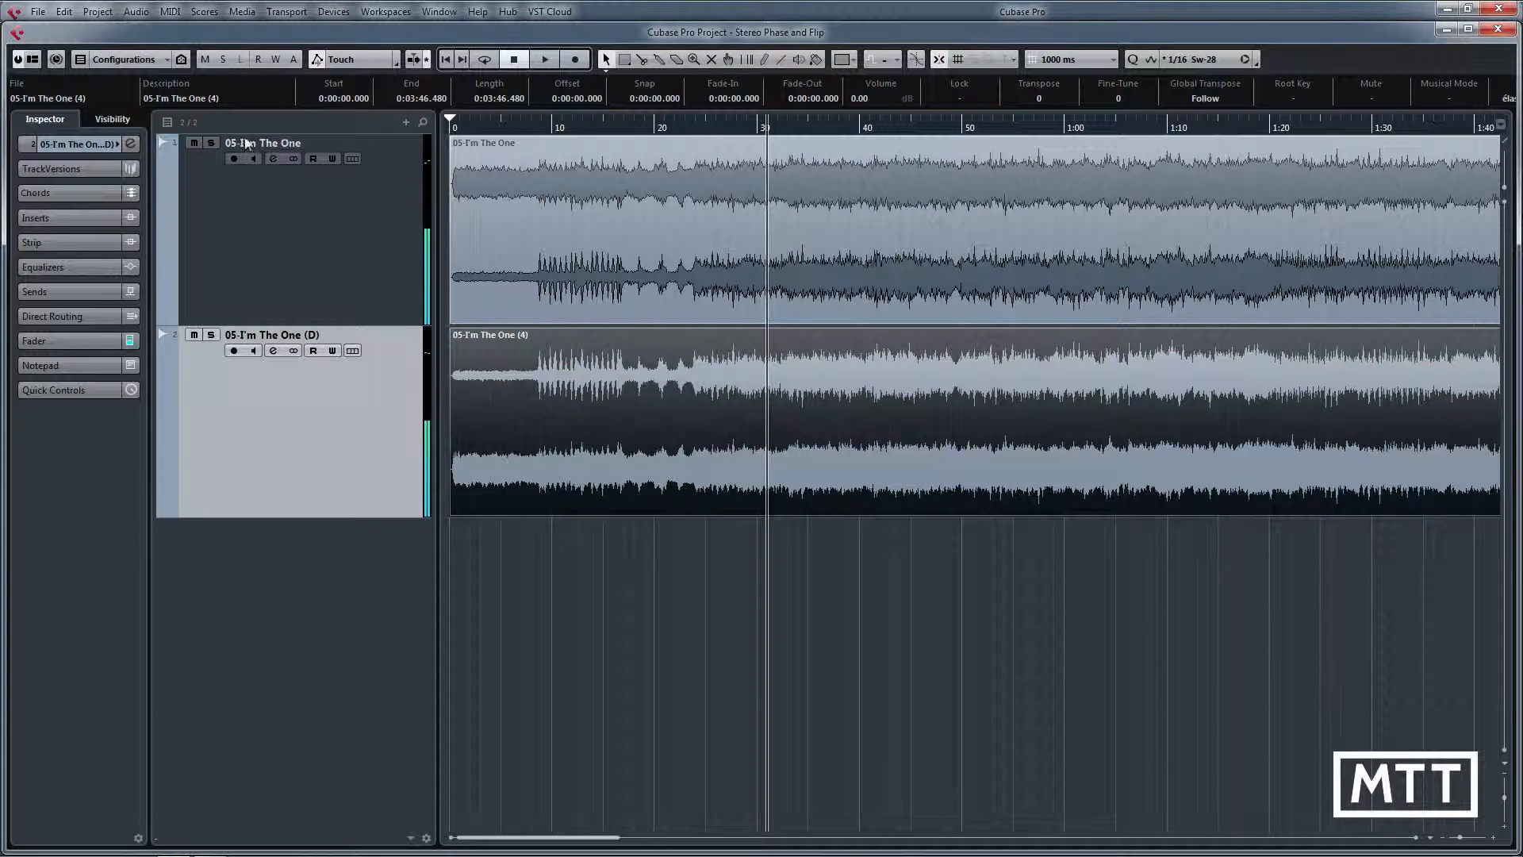
{"action": "left_click", "coordinate": [214, 143]}
{"action": "key", "text": "space"}
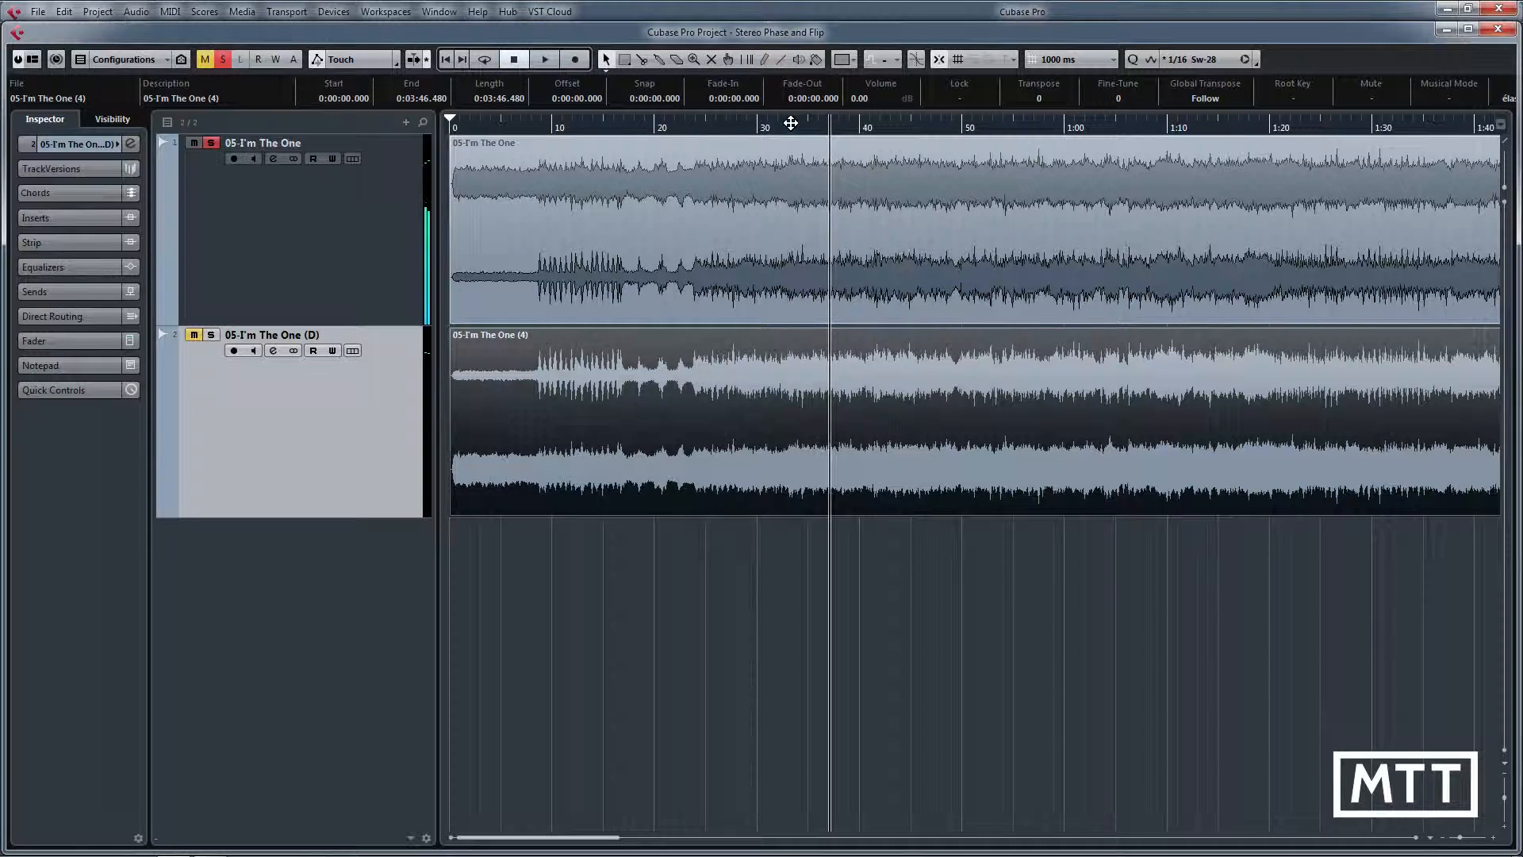
{"action": "left_click", "coordinate": [211, 142]}
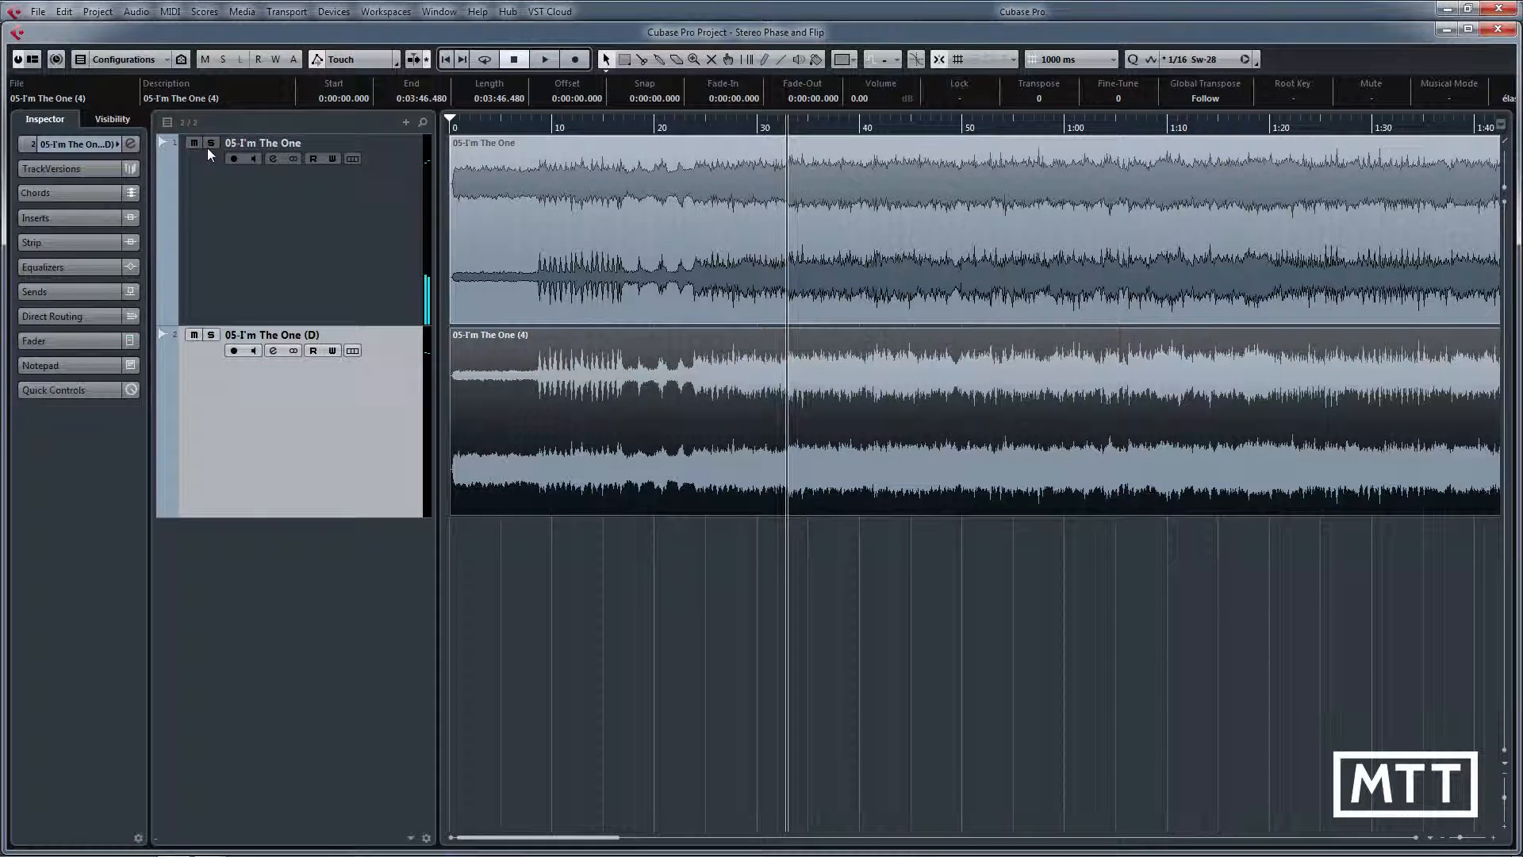
- Play the original and flipped tracks together once more, and remove the duplicated track from the project
{"action": "key", "text": "space"}
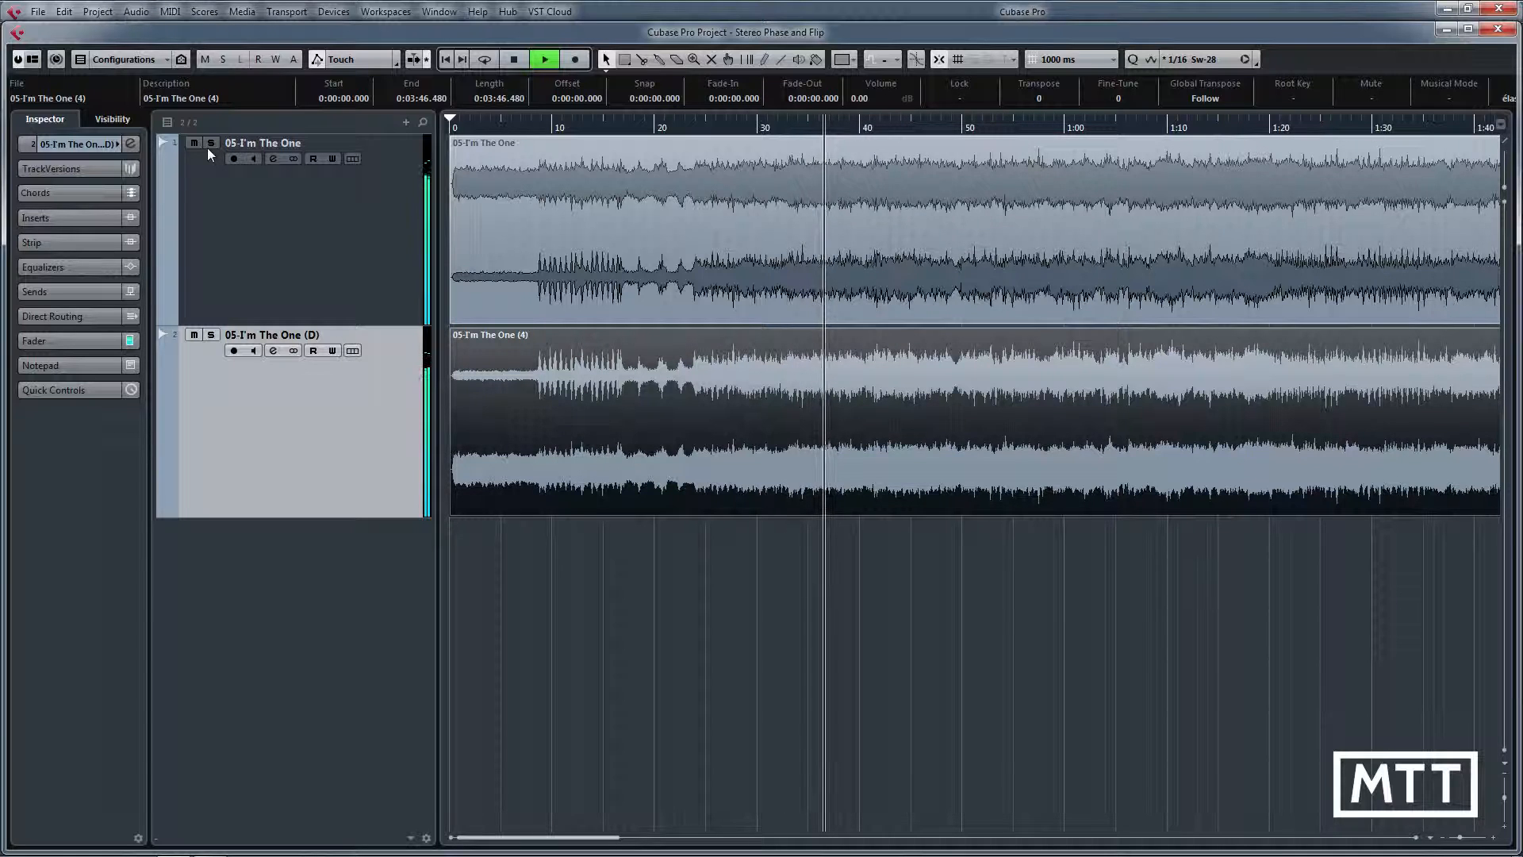
{"action": "key", "text": "space"}
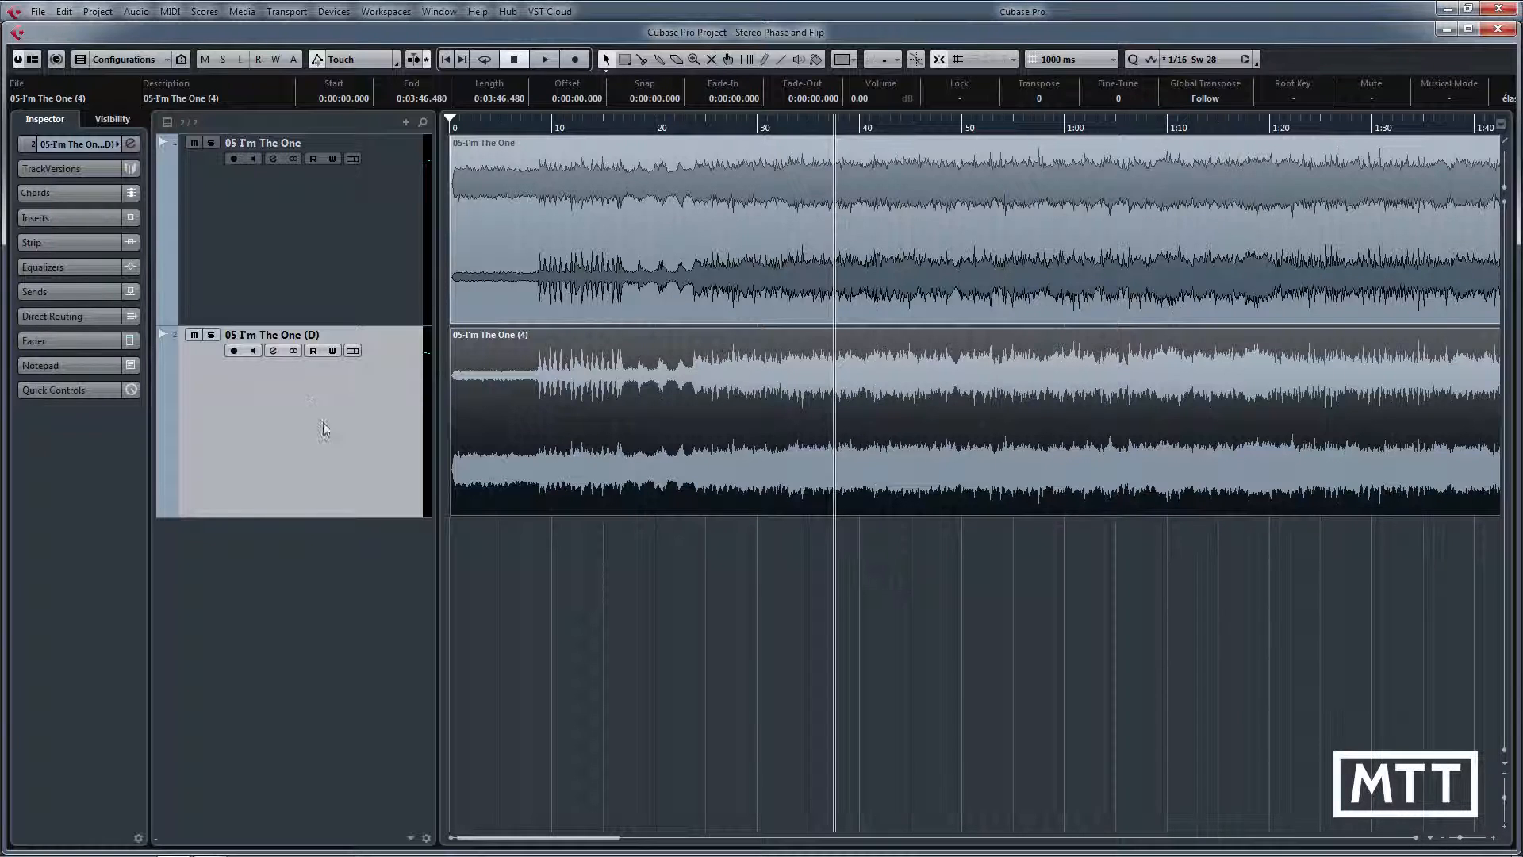
{"action": "right_click", "coordinate": [379, 409]}
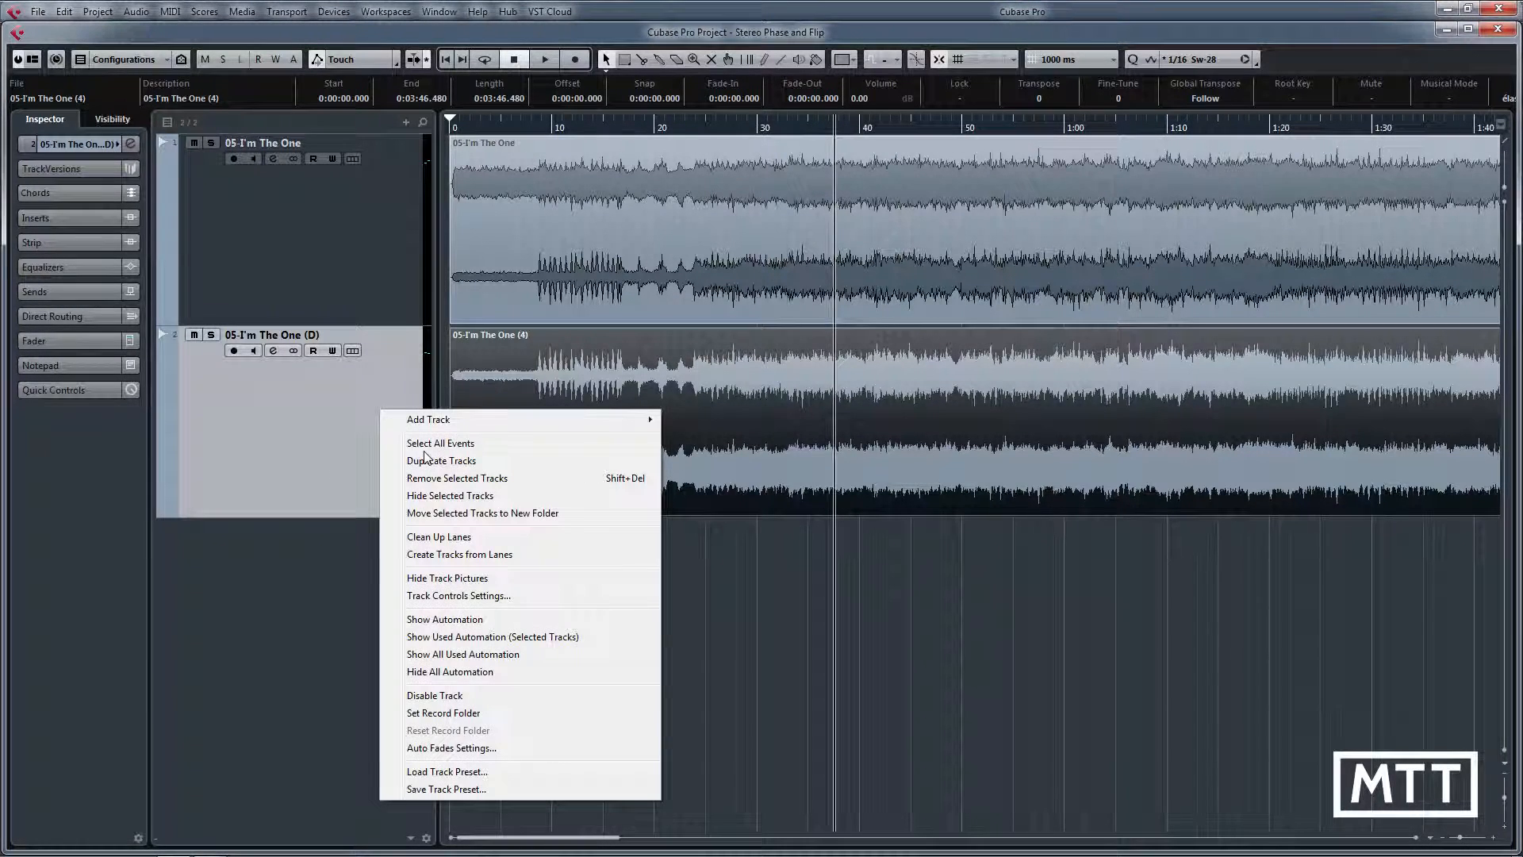
{"action": "left_click", "coordinate": [456, 477]}
{"action": "left_click", "coordinate": [724, 473]}
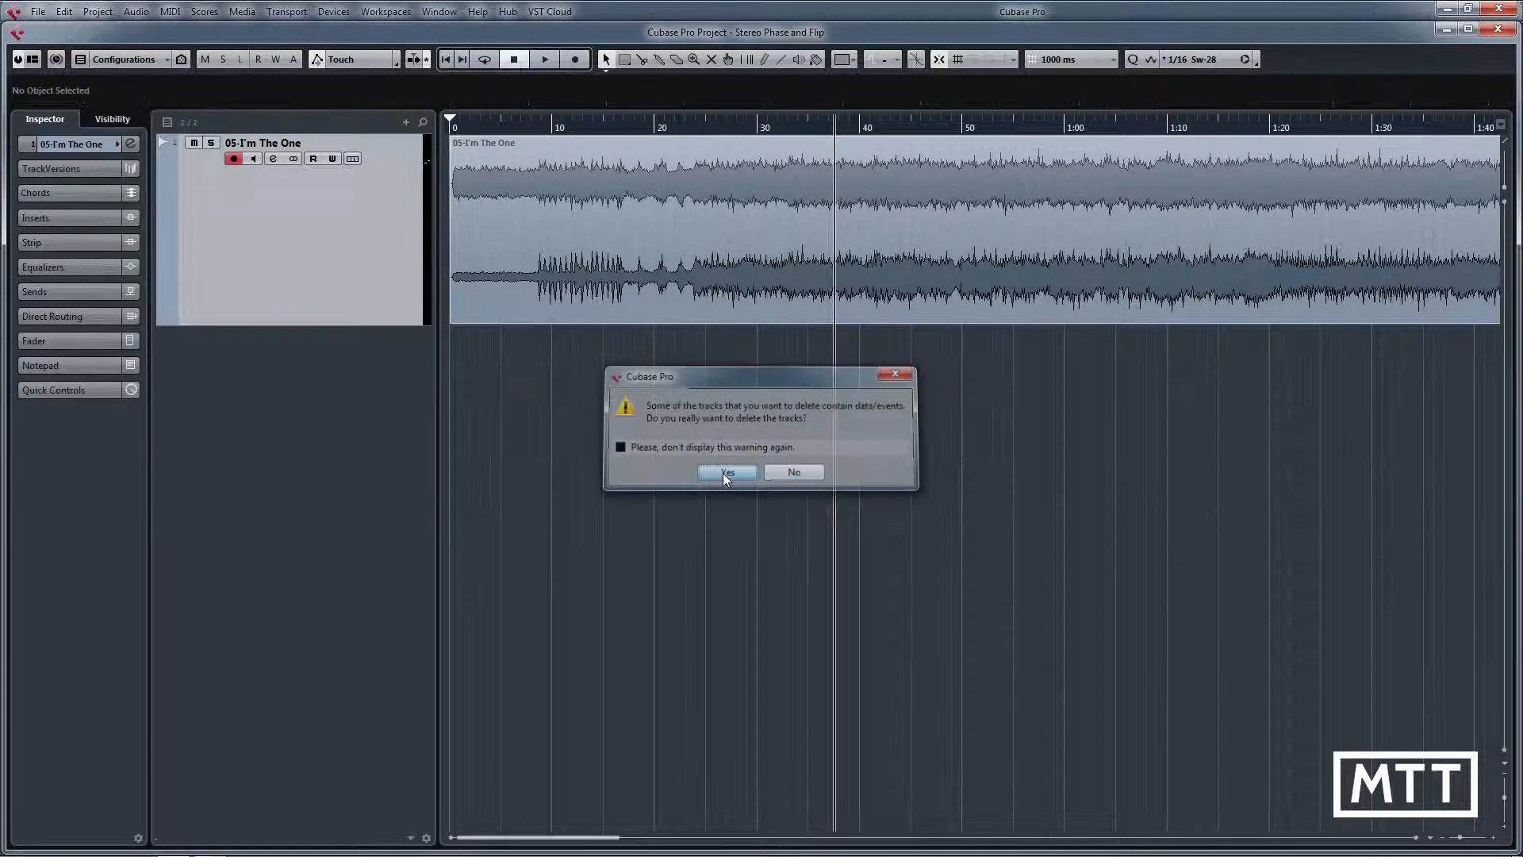
- Load the MSED plug-in into the first and second insert slots of the 05-I'm The One track
{"action": "left_click", "coordinate": [84, 219]}
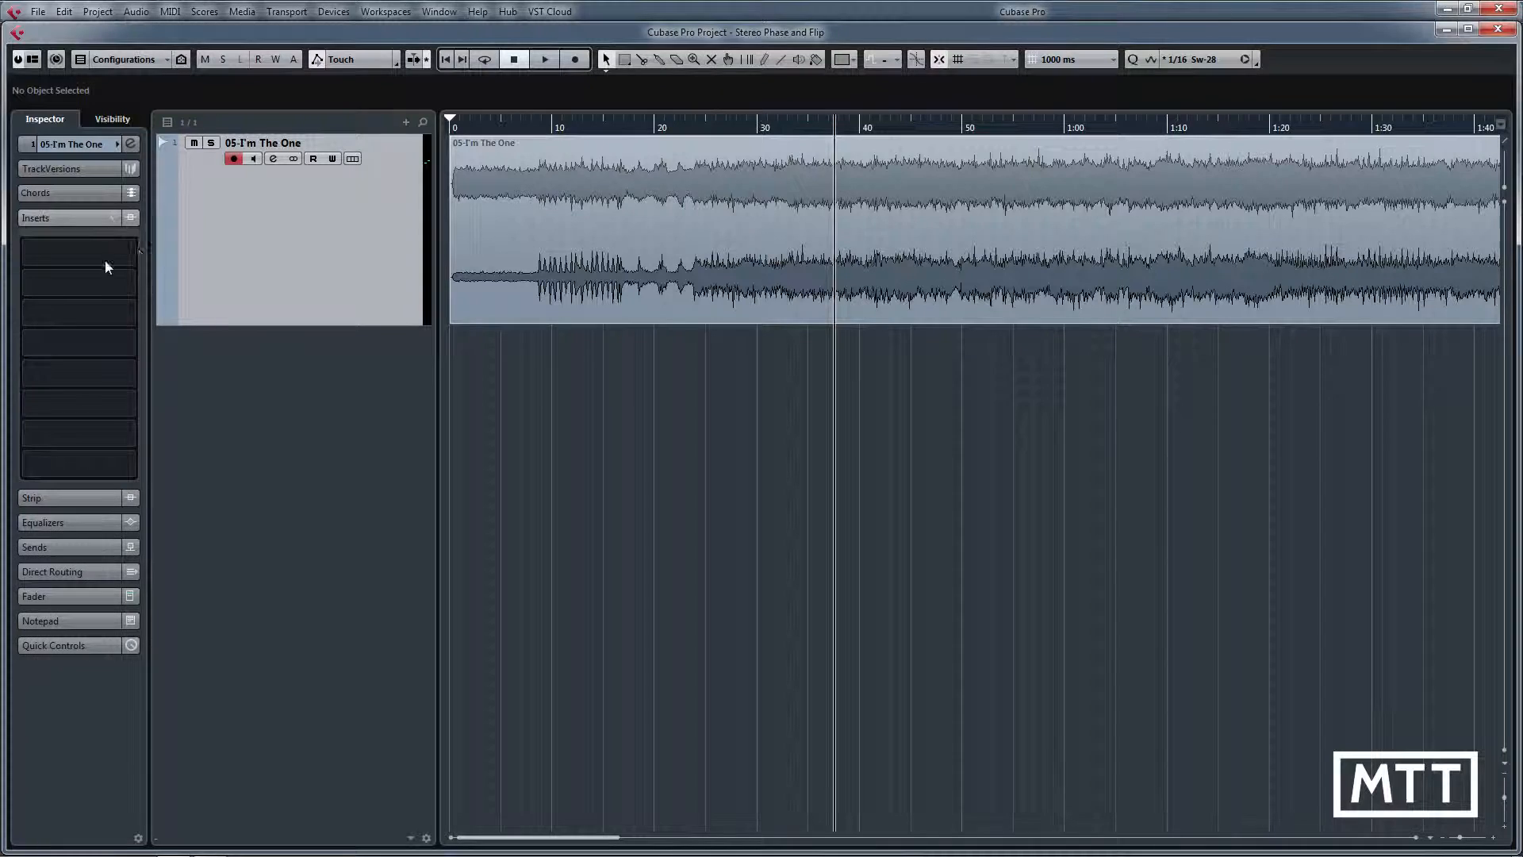
{"action": "left_click", "coordinate": [126, 249]}
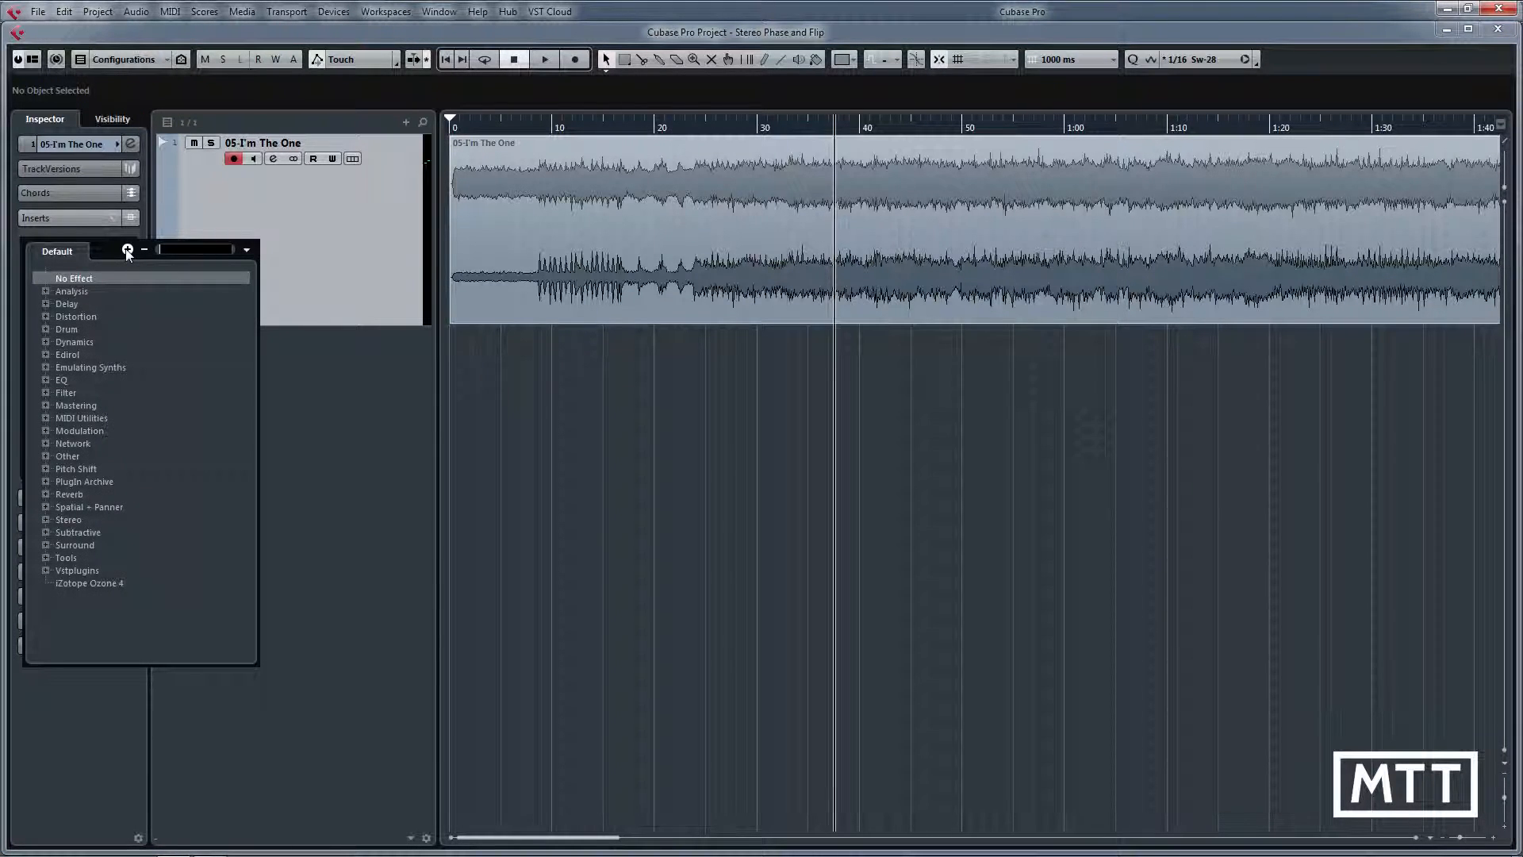
{"action": "type", "text": "msed"}
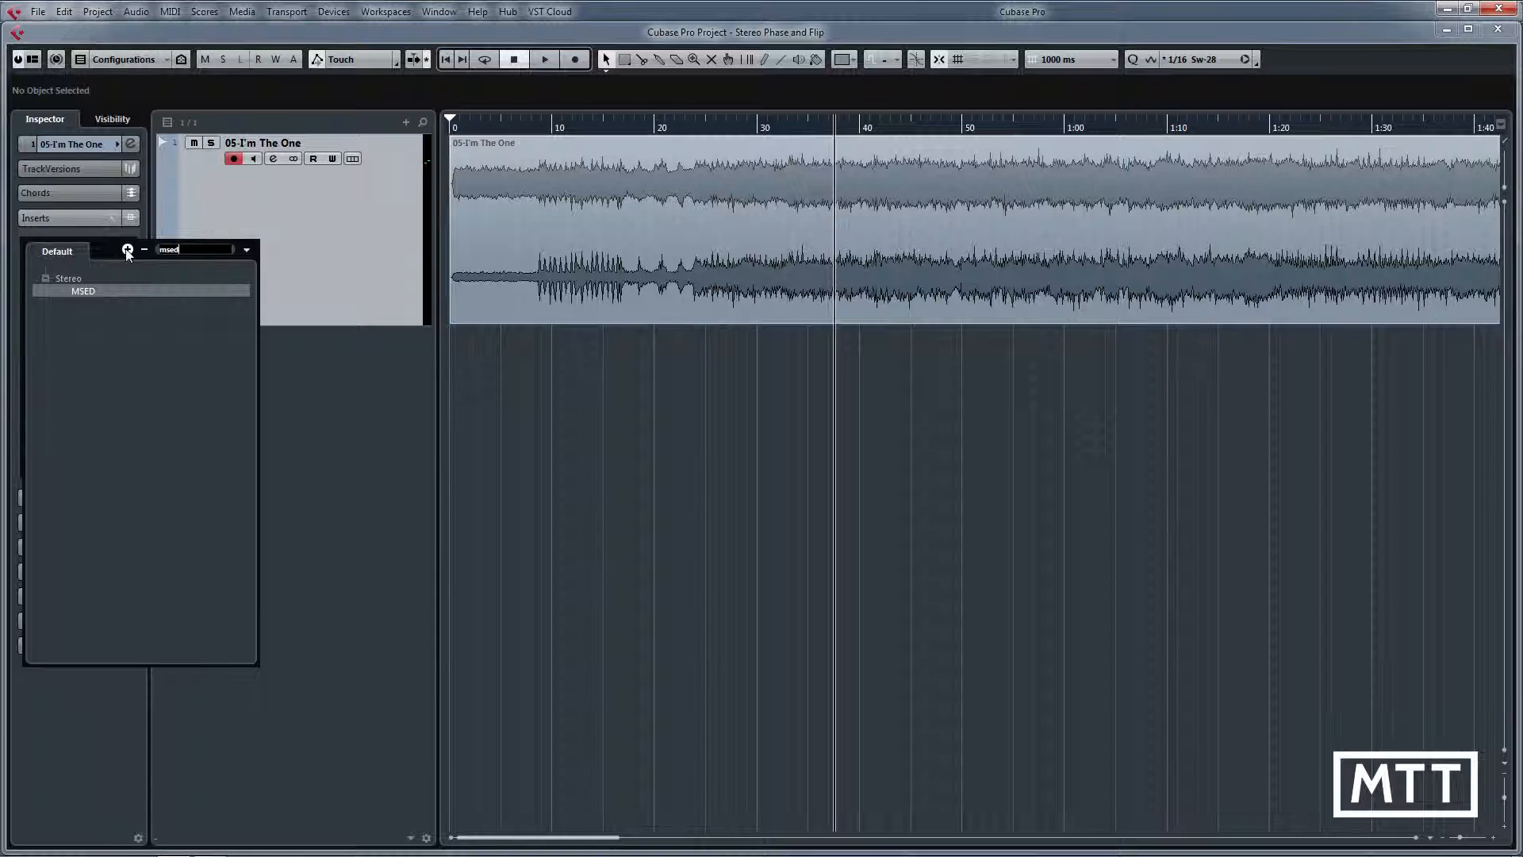
{"action": "key", "text": "Return"}
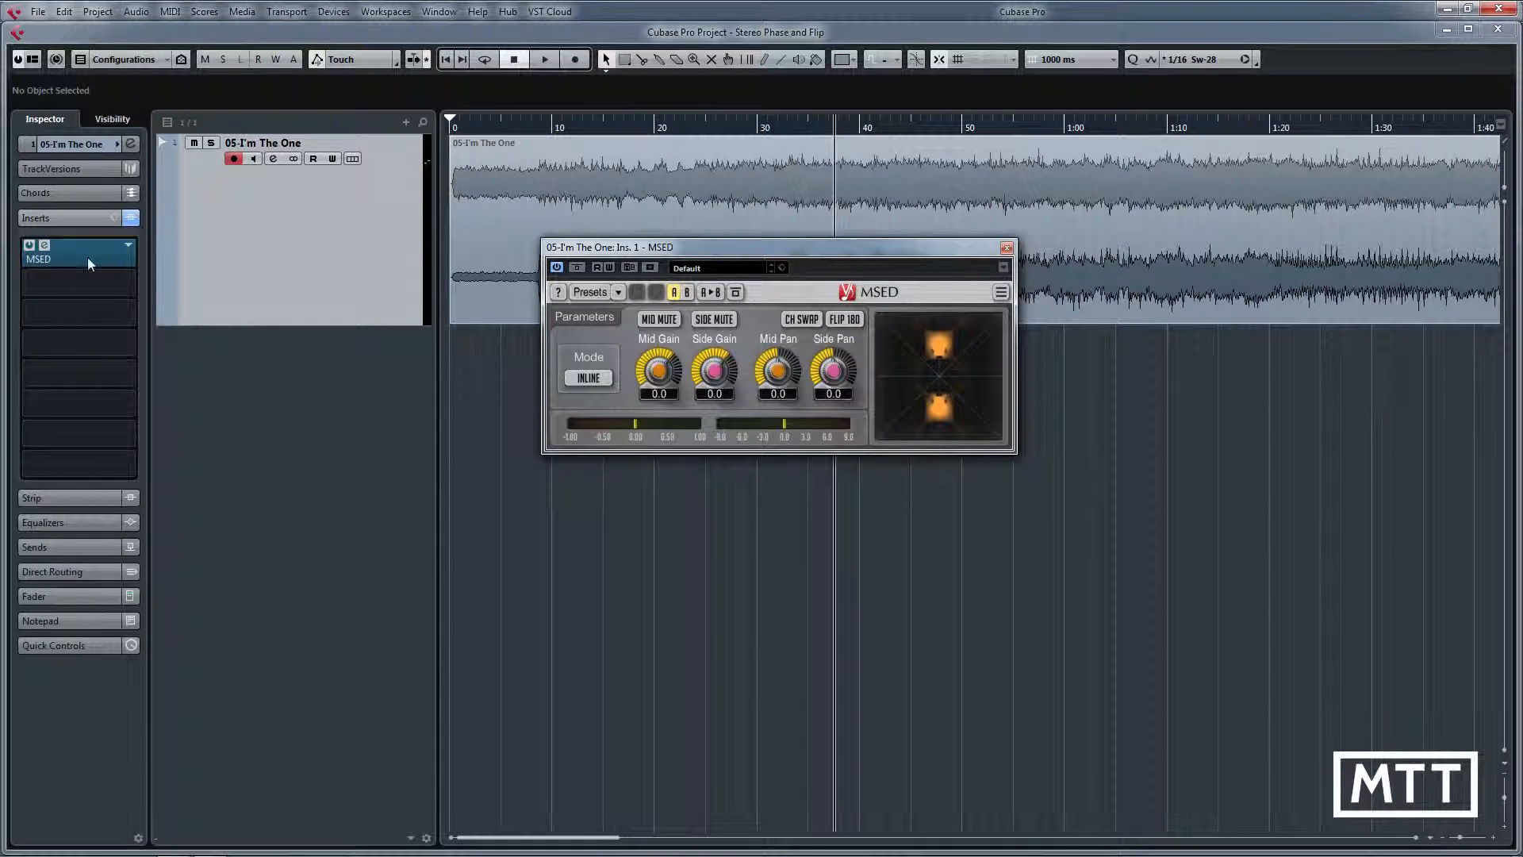
{"action": "left_click", "coordinate": [127, 279]}
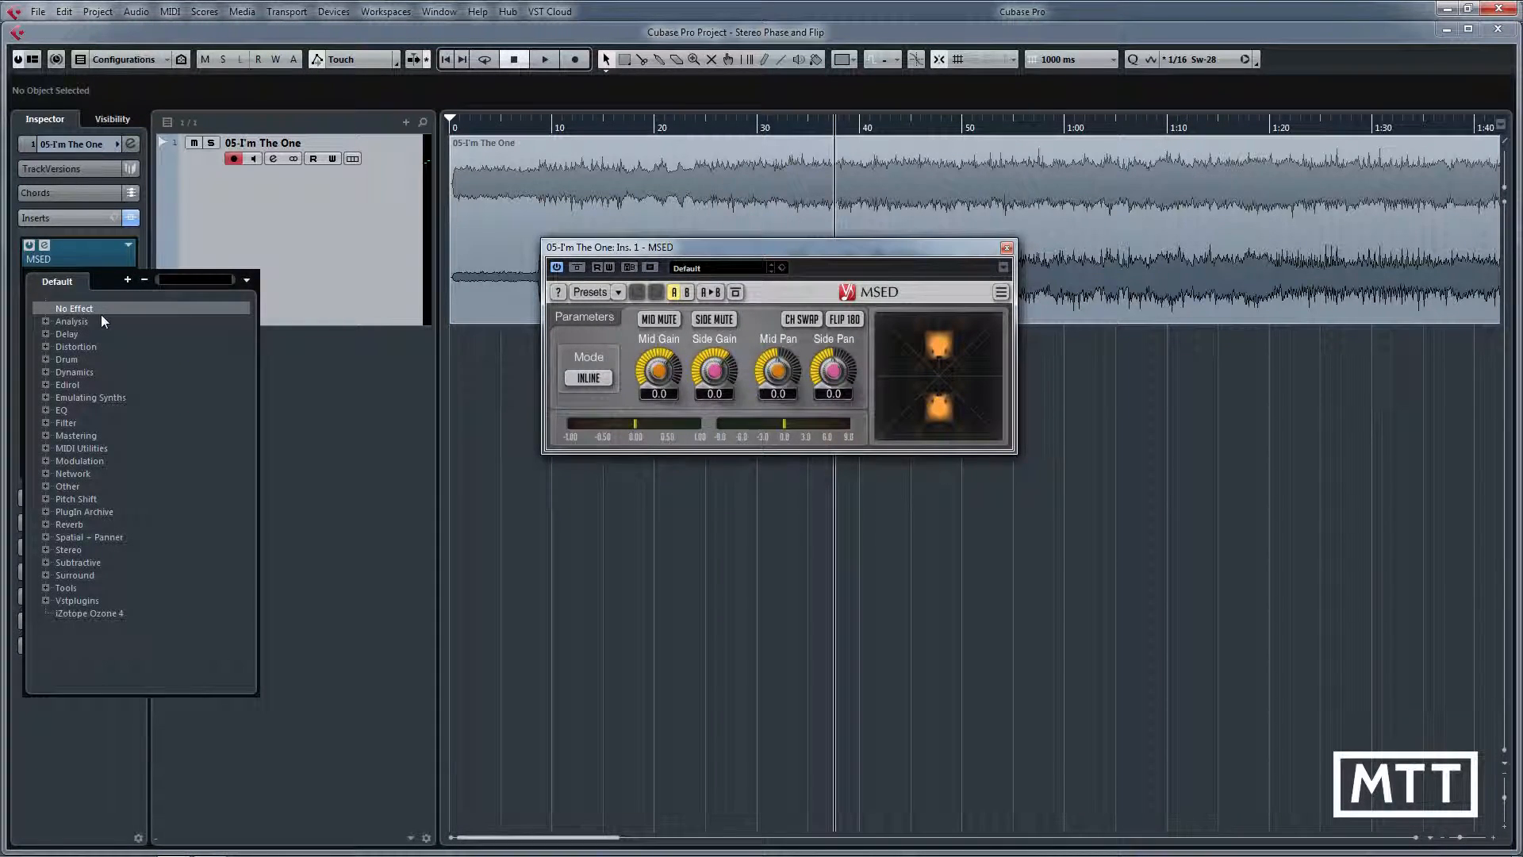
{"action": "type", "text": "msed"}
{"action": "key", "text": "Return"}
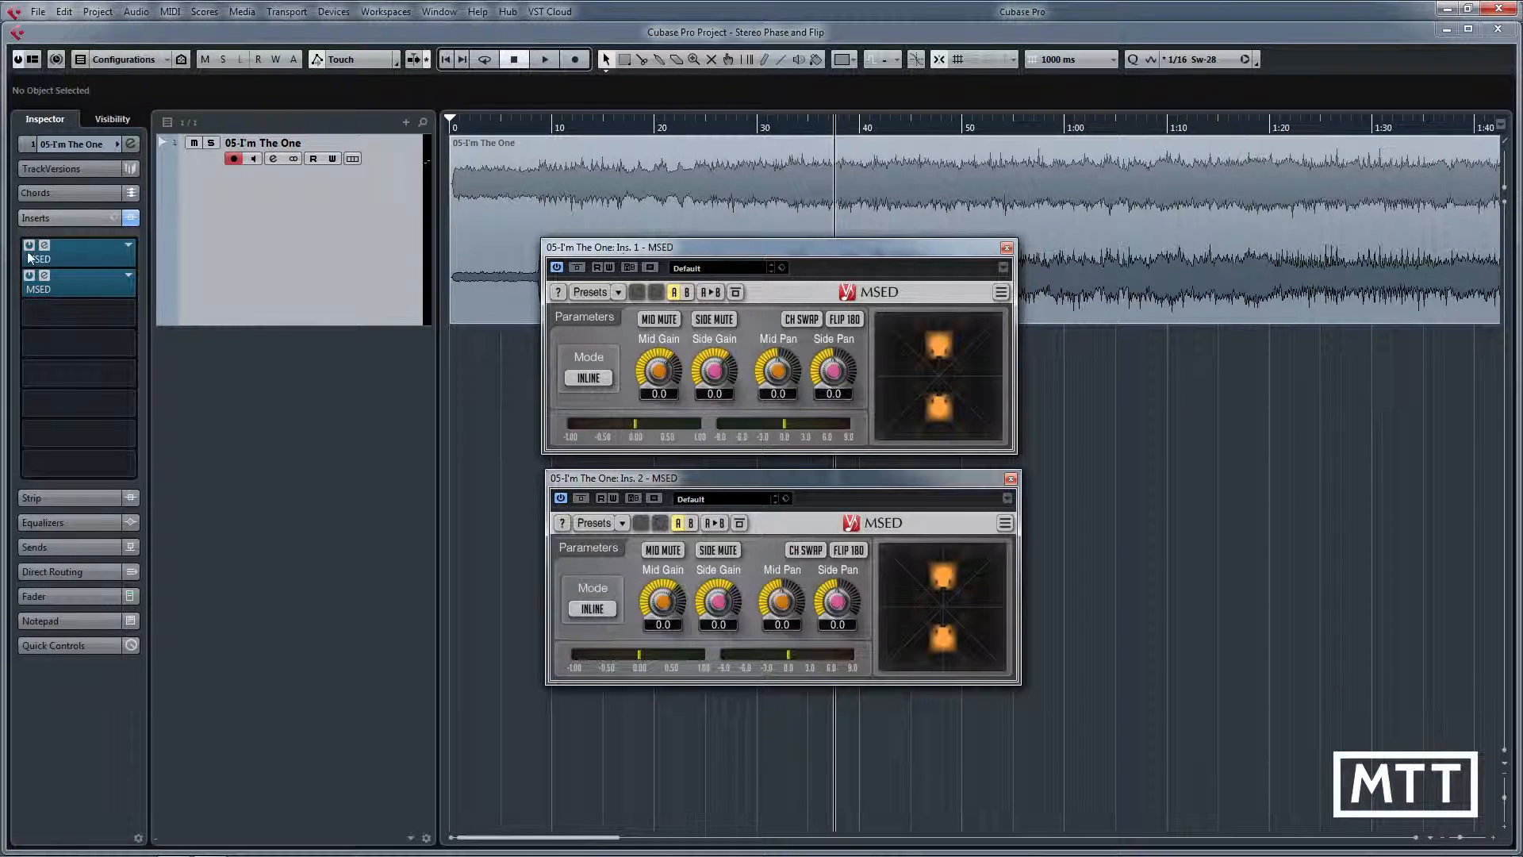
- Set the first MSED instance to Encode mode and the second instance to Decode mode
{"action": "left_click", "coordinate": [591, 377]}
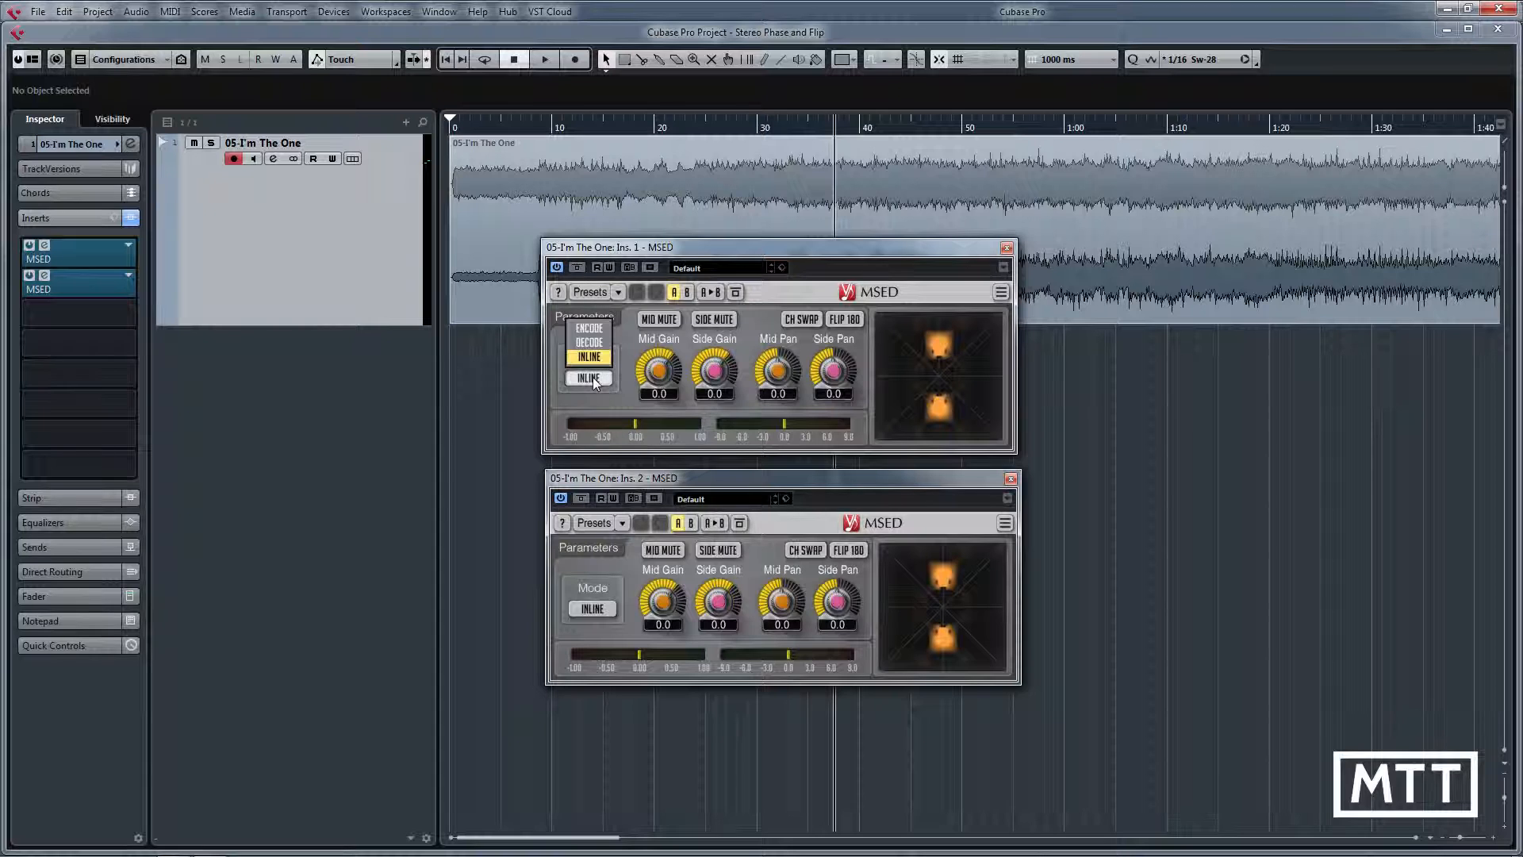
{"action": "left_click", "coordinate": [592, 327]}
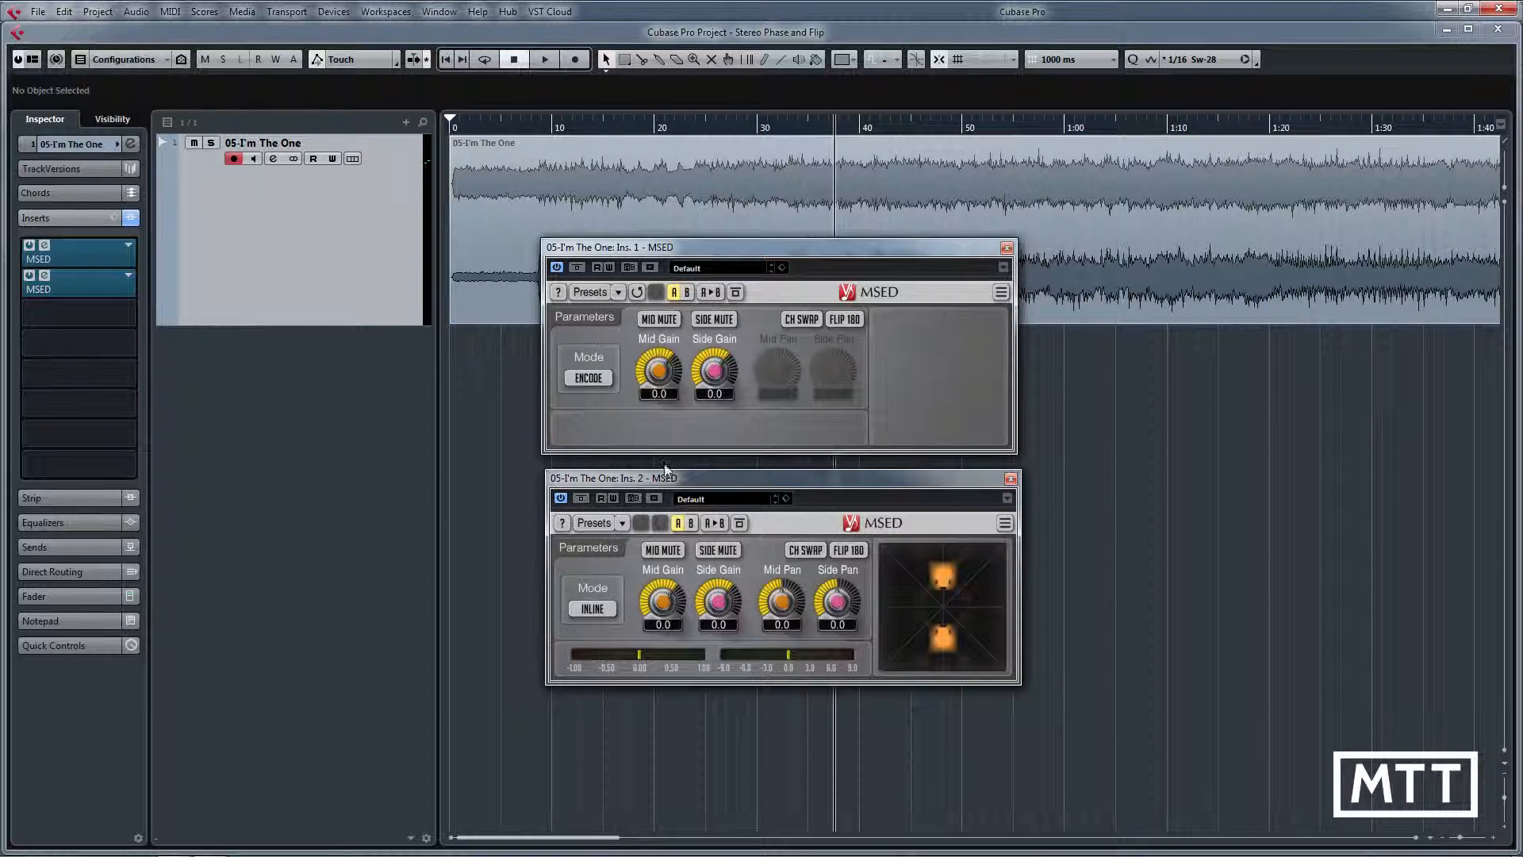
{"action": "left_click", "coordinate": [82, 284]}
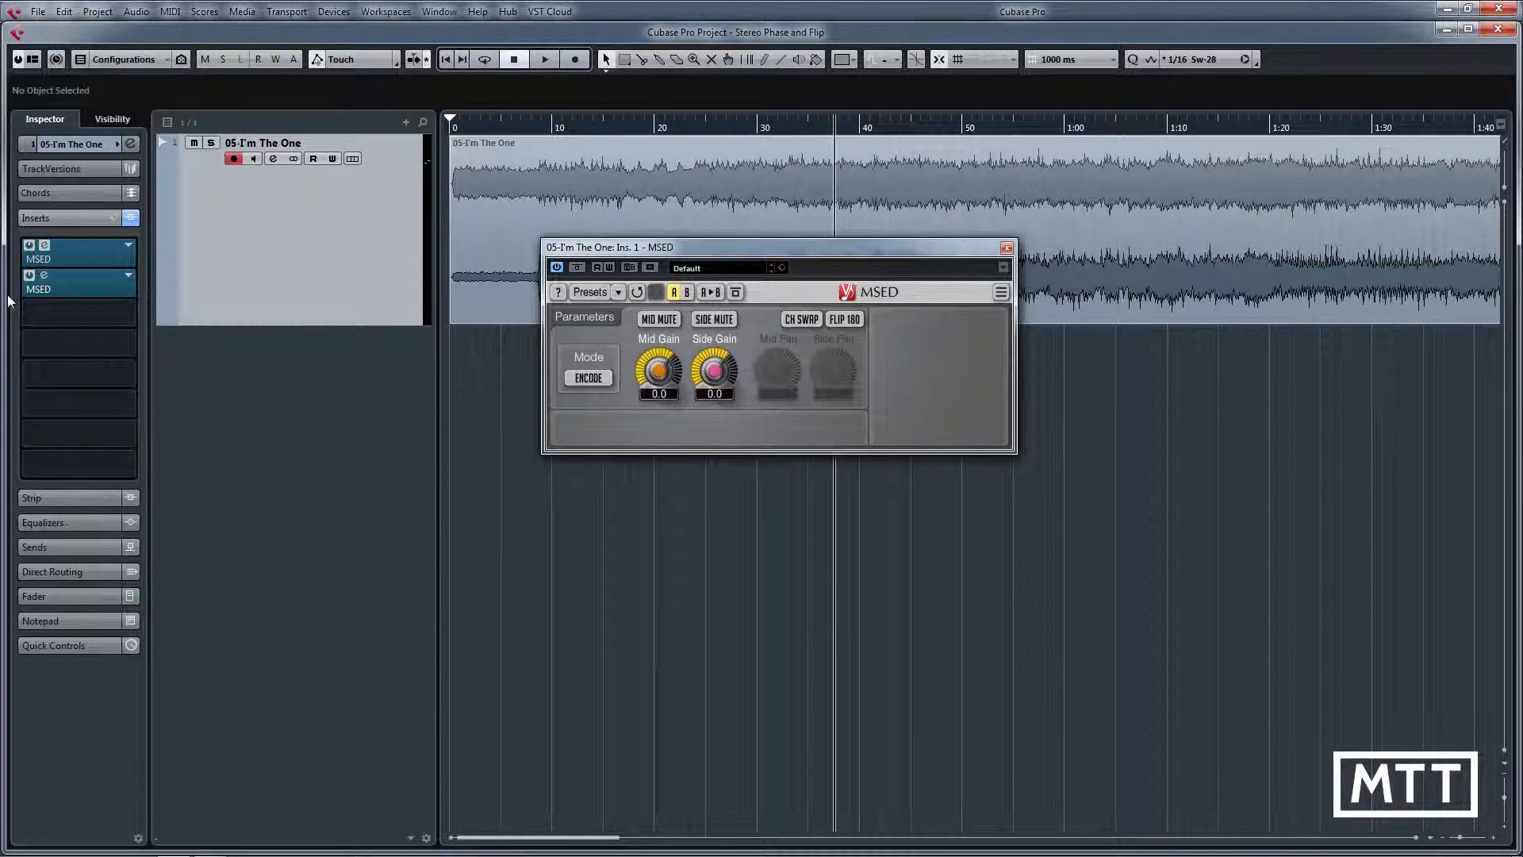
{"action": "left_click", "coordinate": [81, 283]}
{"action": "left_click", "coordinate": [609, 607]}
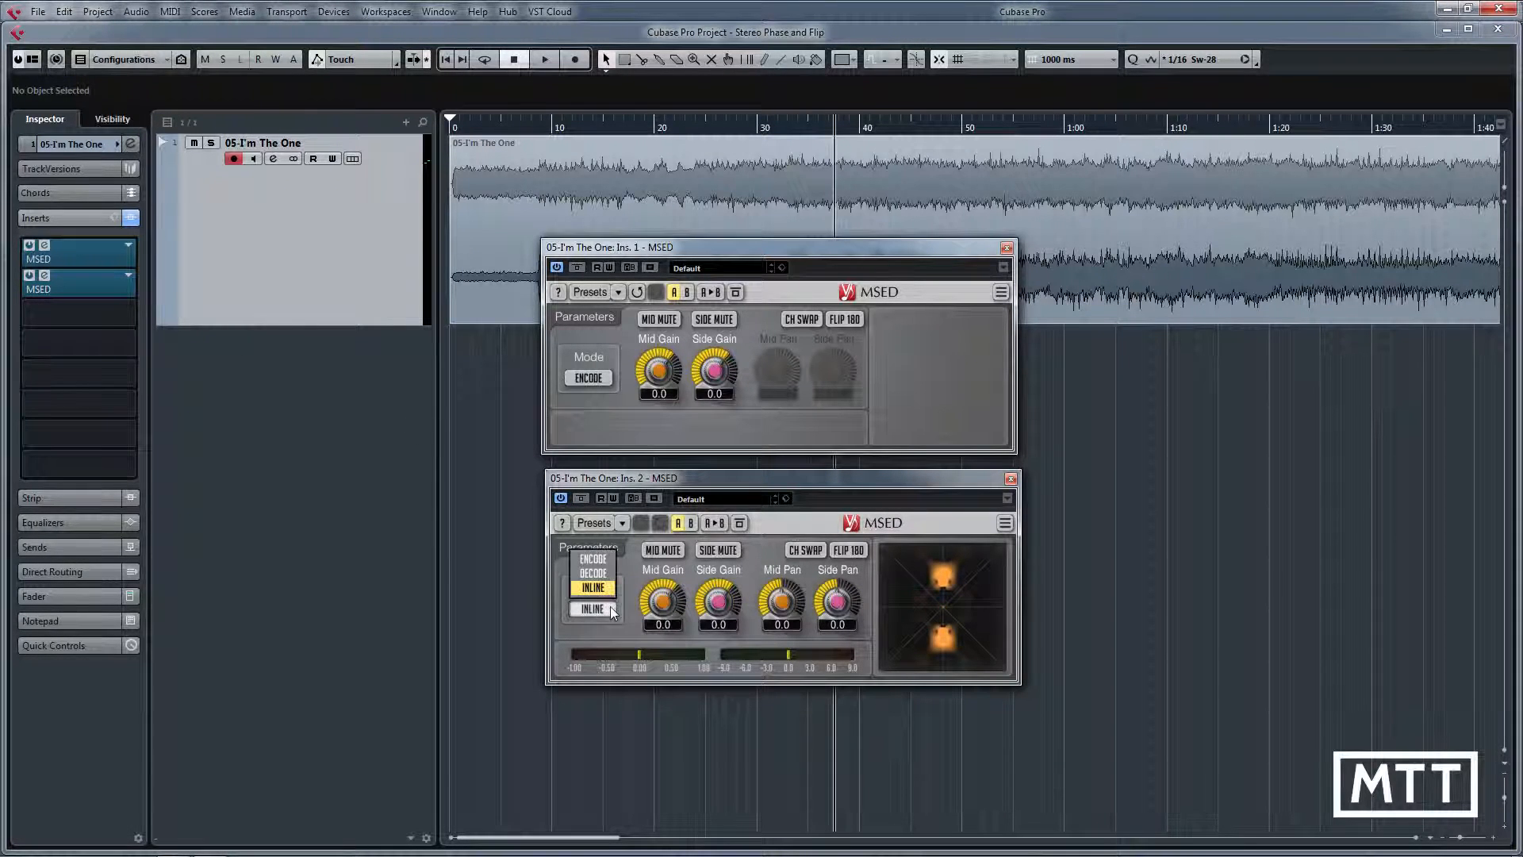
{"action": "left_click", "coordinate": [608, 572]}
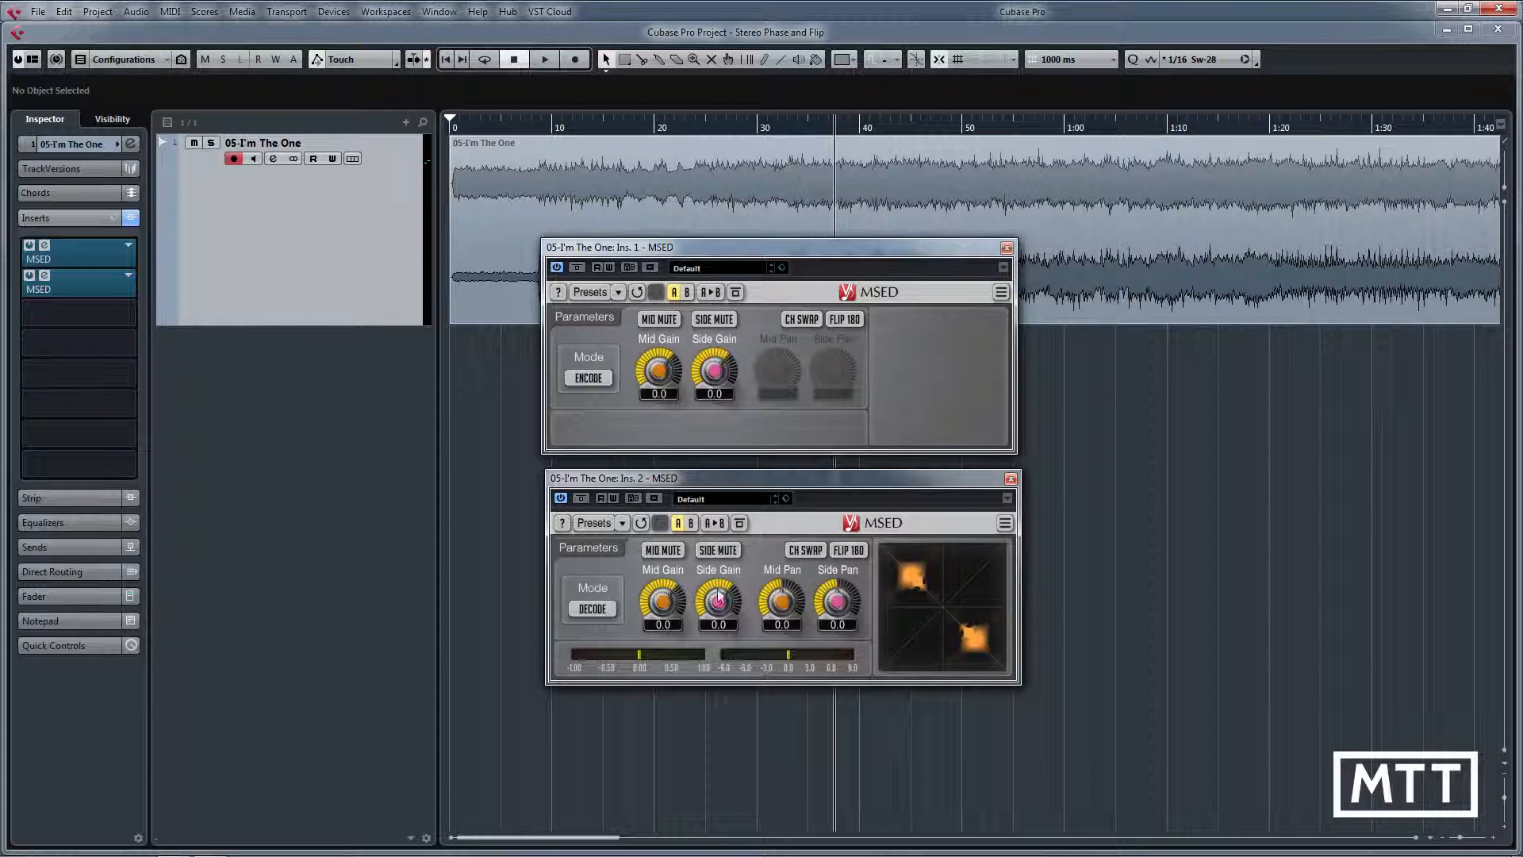
- Play the track through both MSED instances from about 8 seconds and from about 34 seconds
{"action": "left_click", "coordinate": [532, 127]}
{"action": "key", "text": "space"}
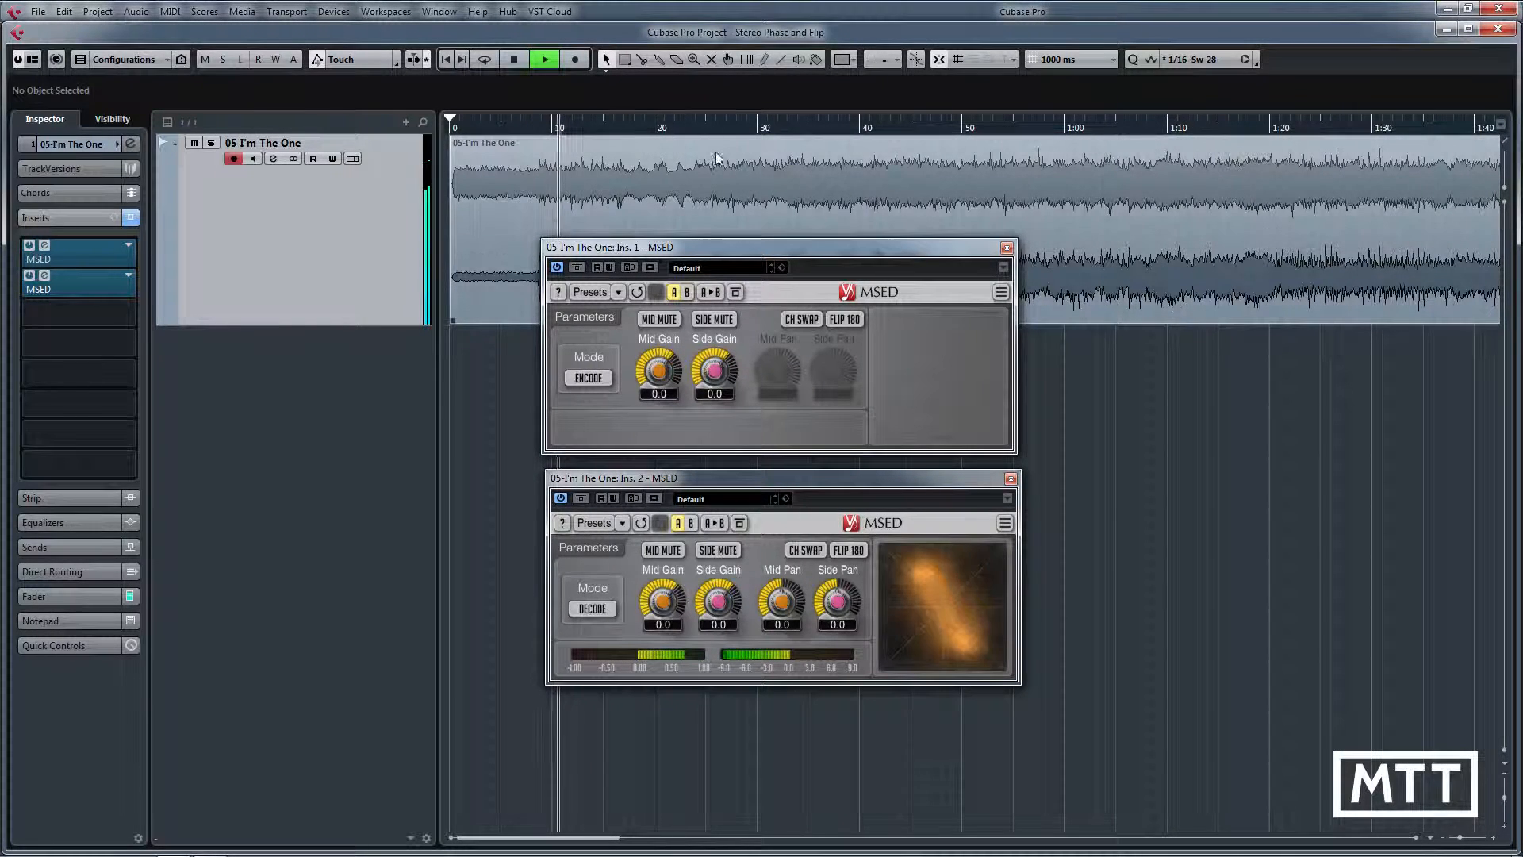
{"action": "key", "text": "space"}
{"action": "left_click", "coordinate": [798, 127]}
{"action": "key", "text": "space"}
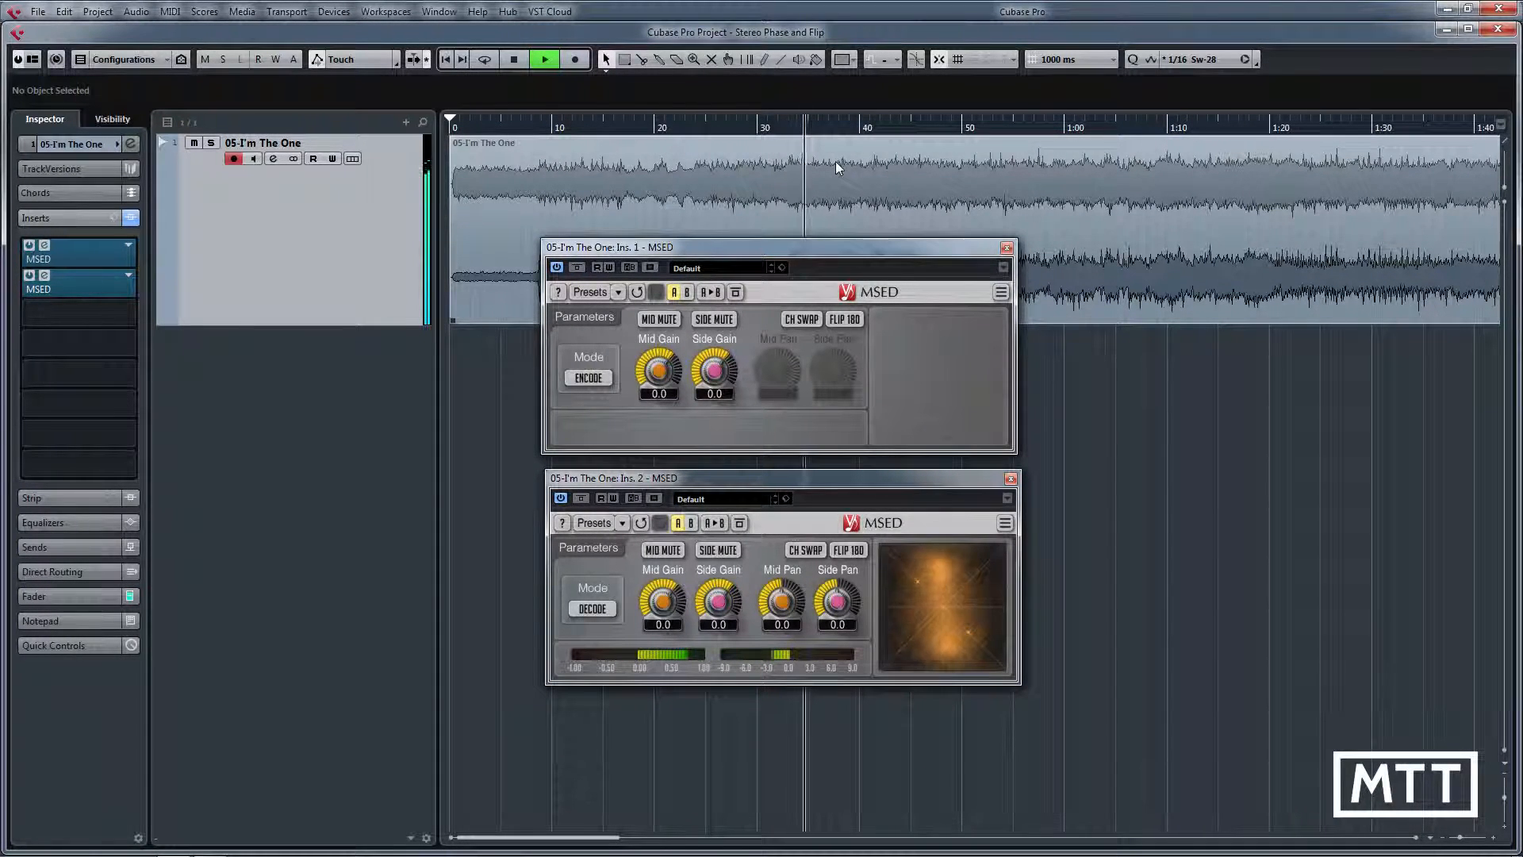
{"action": "key", "text": "space"}
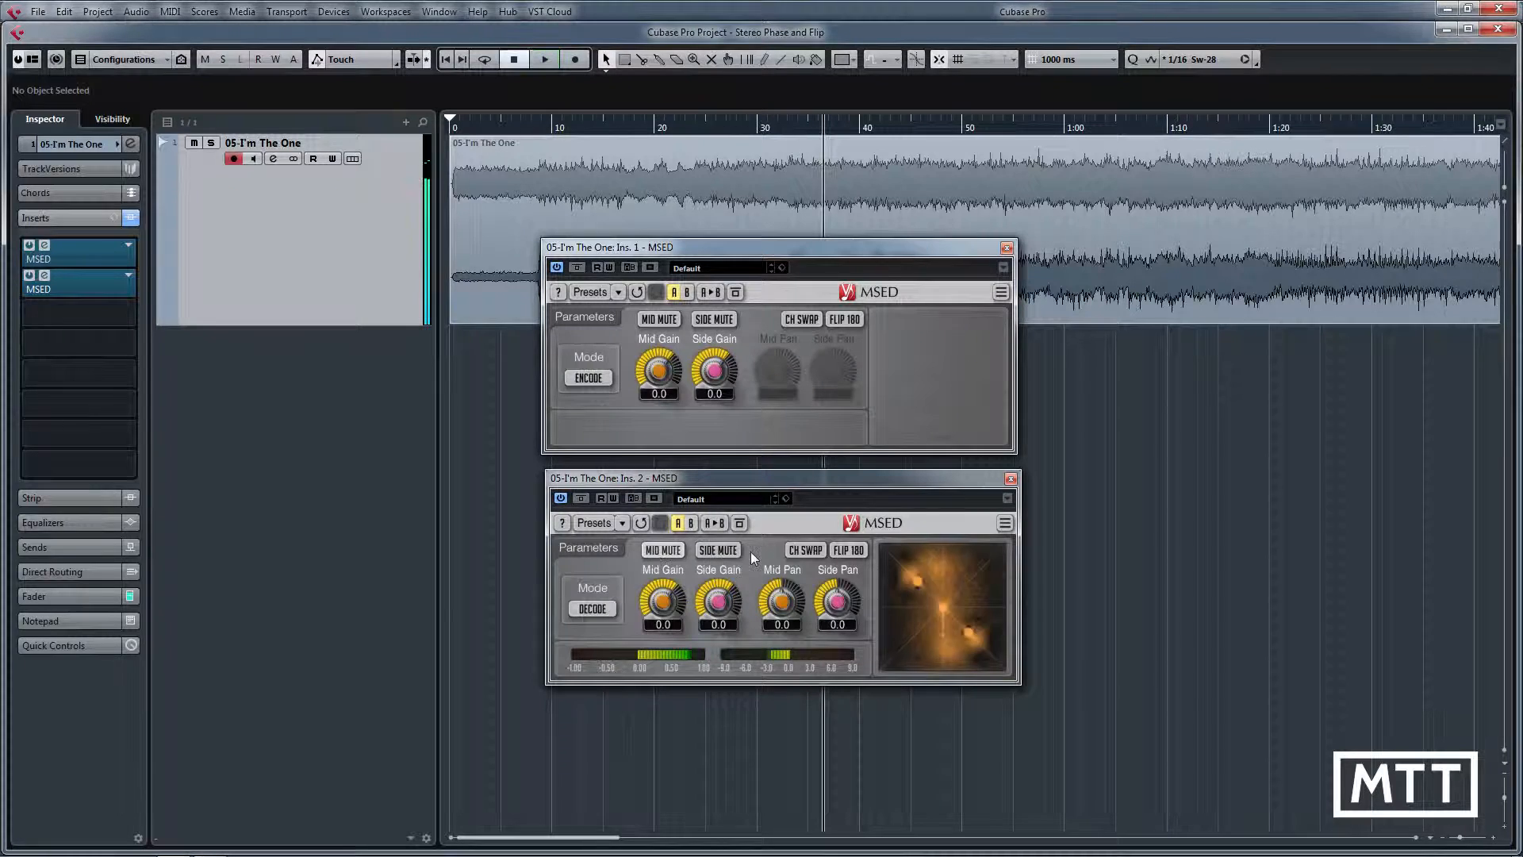
- Mute the mid signal in the second MSED instance and play the track from about 31 seconds
{"action": "left_click", "coordinate": [668, 552]}
{"action": "left_click", "coordinate": [768, 126]}
{"action": "key", "text": "space"}
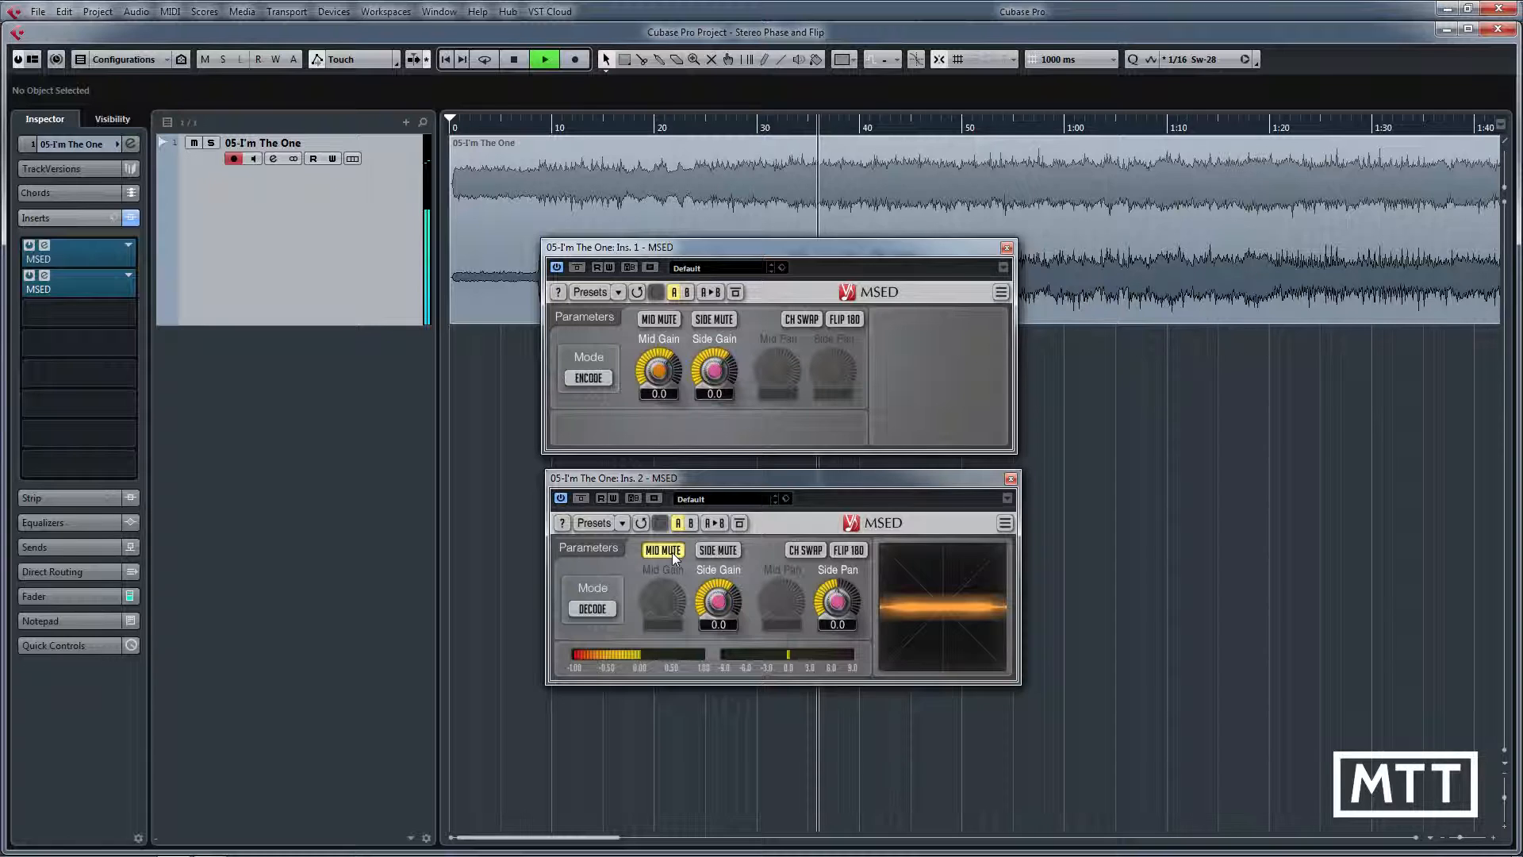
{"action": "key", "text": "space"}
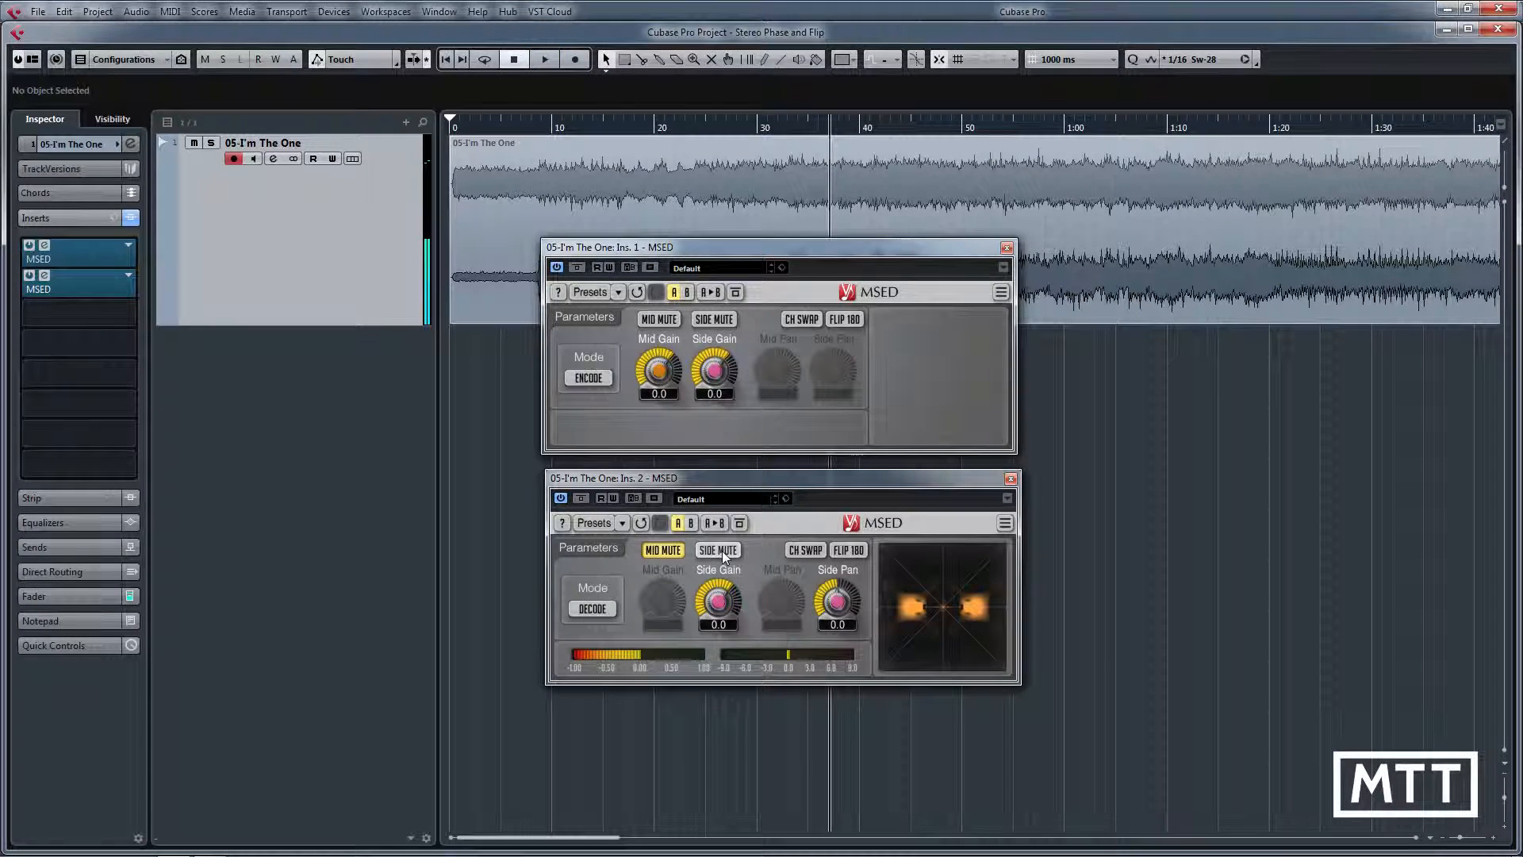
- Mute the side instead of the mid signal in the second MSED and play from about 31 seconds, switching the side mute off and on
{"action": "left_click", "coordinate": [722, 550]}
{"action": "left_click", "coordinate": [682, 554]}
{"action": "left_click", "coordinate": [767, 124]}
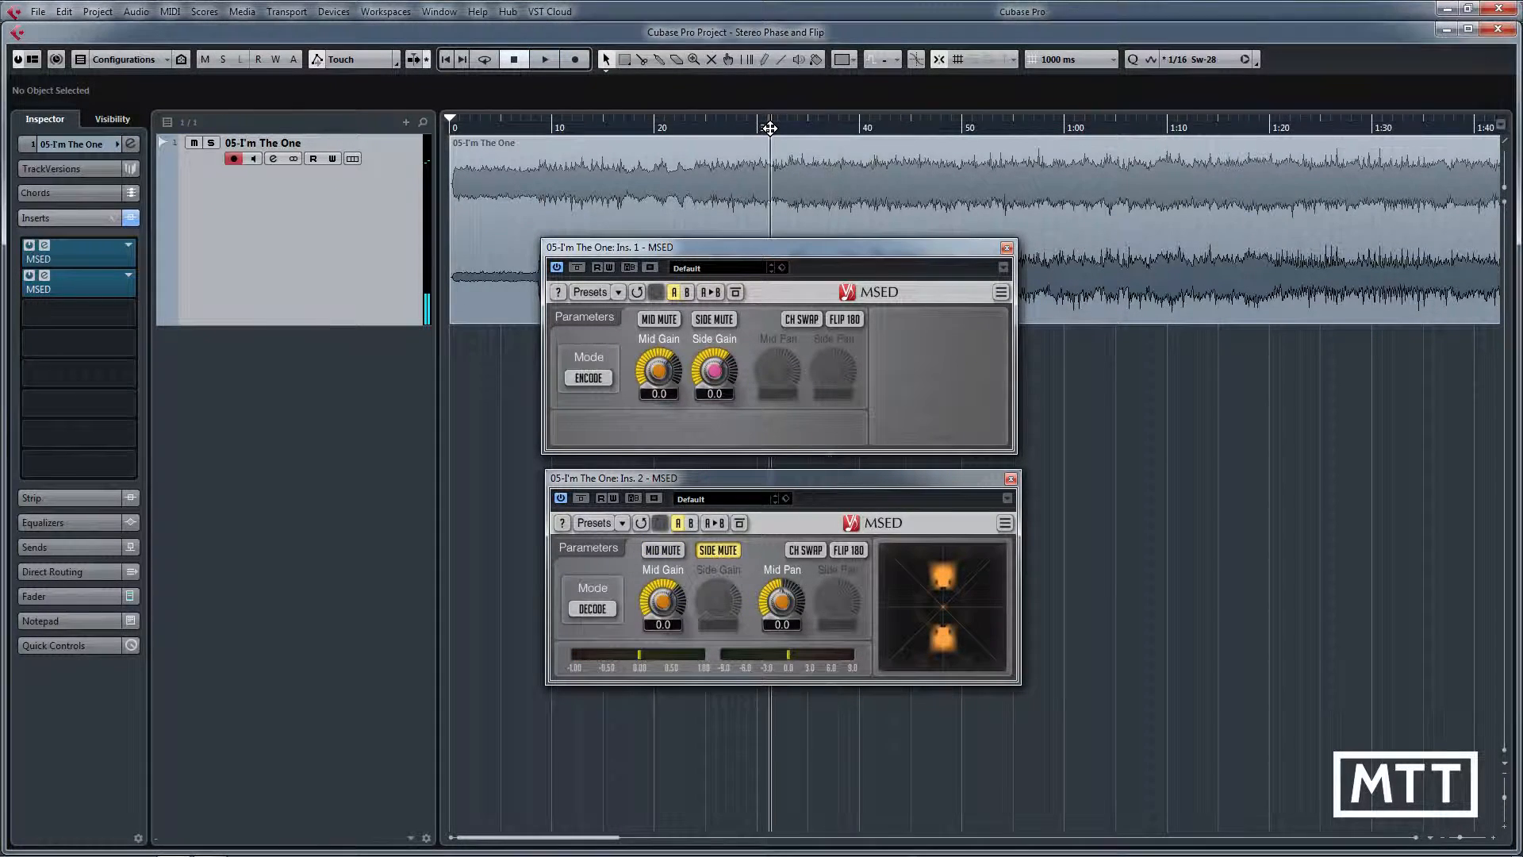
{"action": "key", "text": "space"}
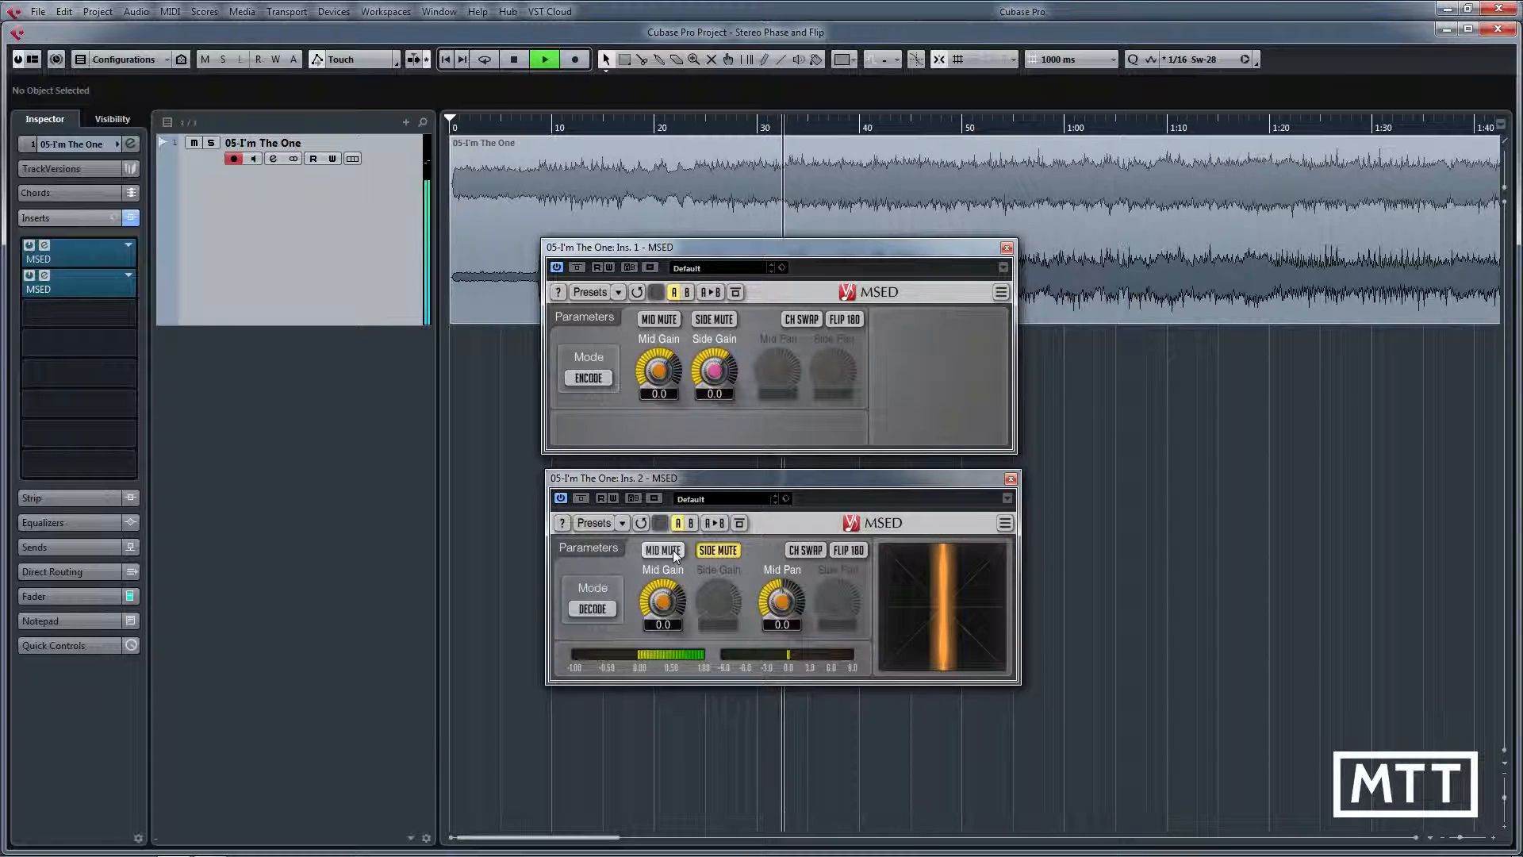
{"action": "left_click", "coordinate": [727, 549]}
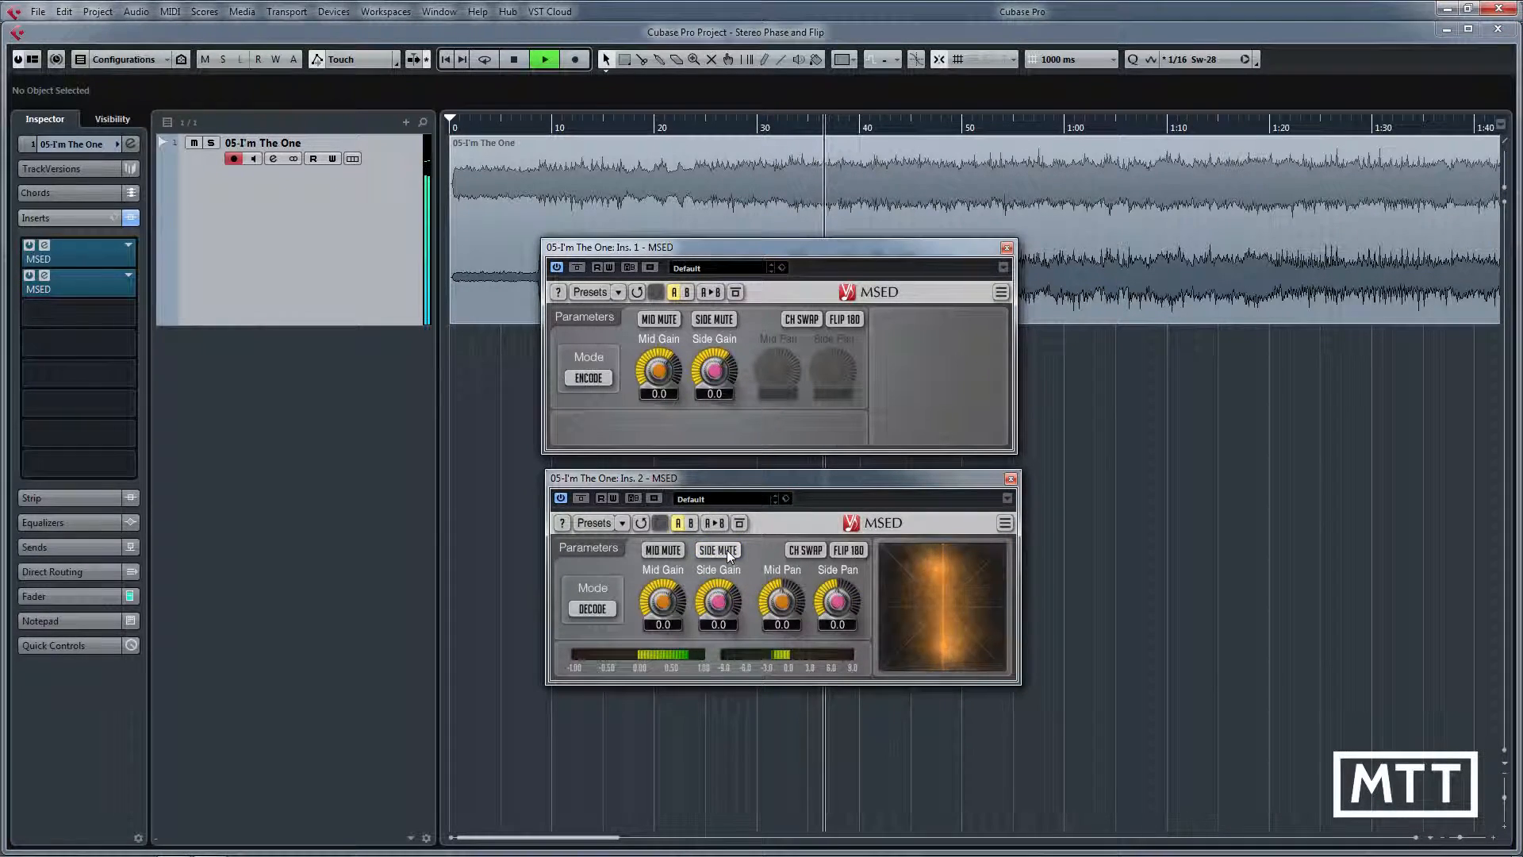
{"action": "left_click", "coordinate": [726, 550]}
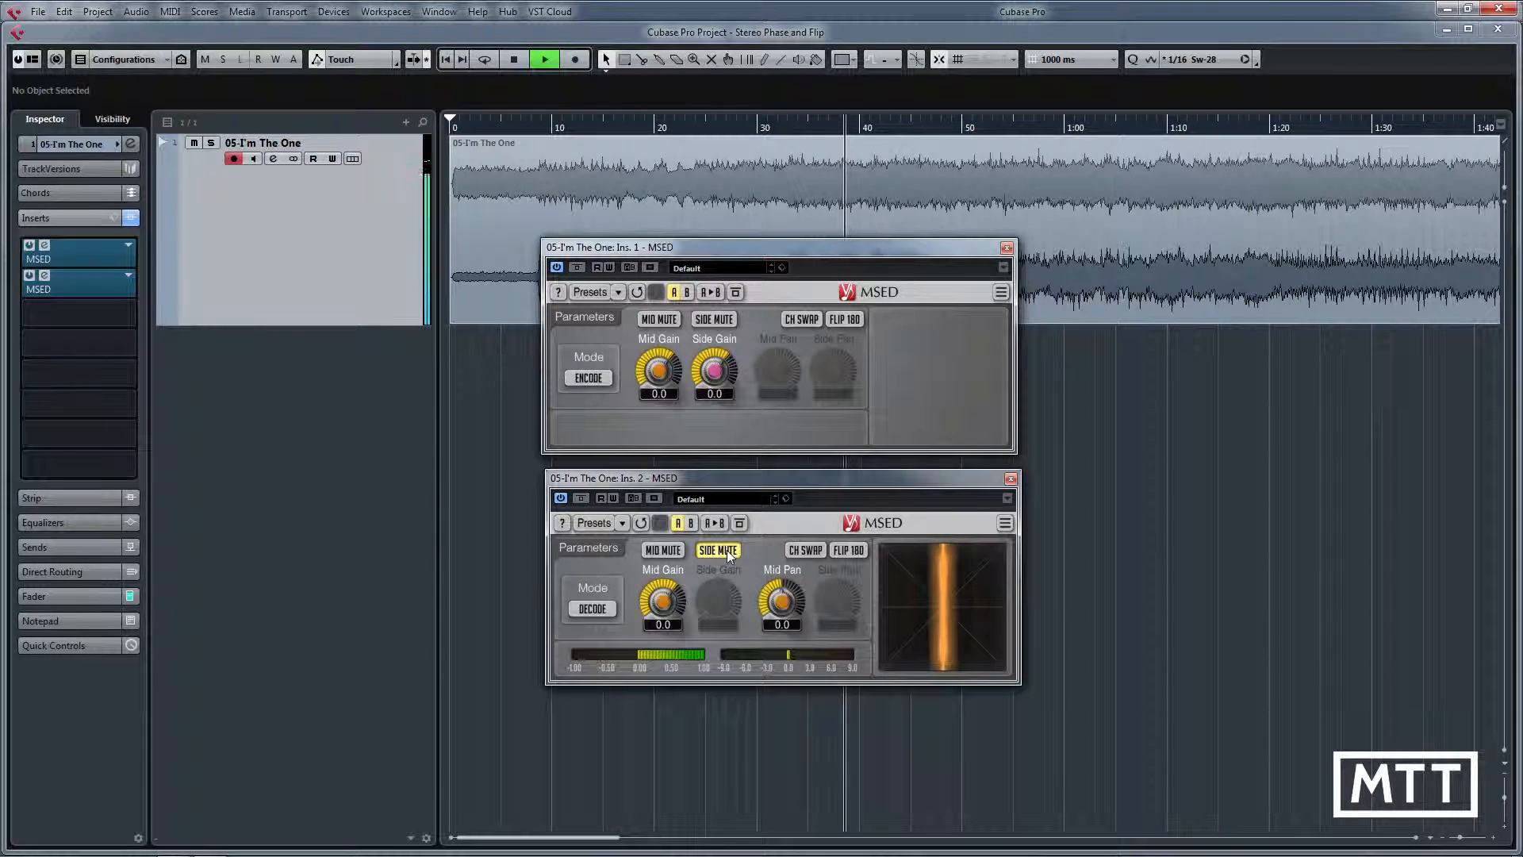
{"action": "key", "text": "space"}
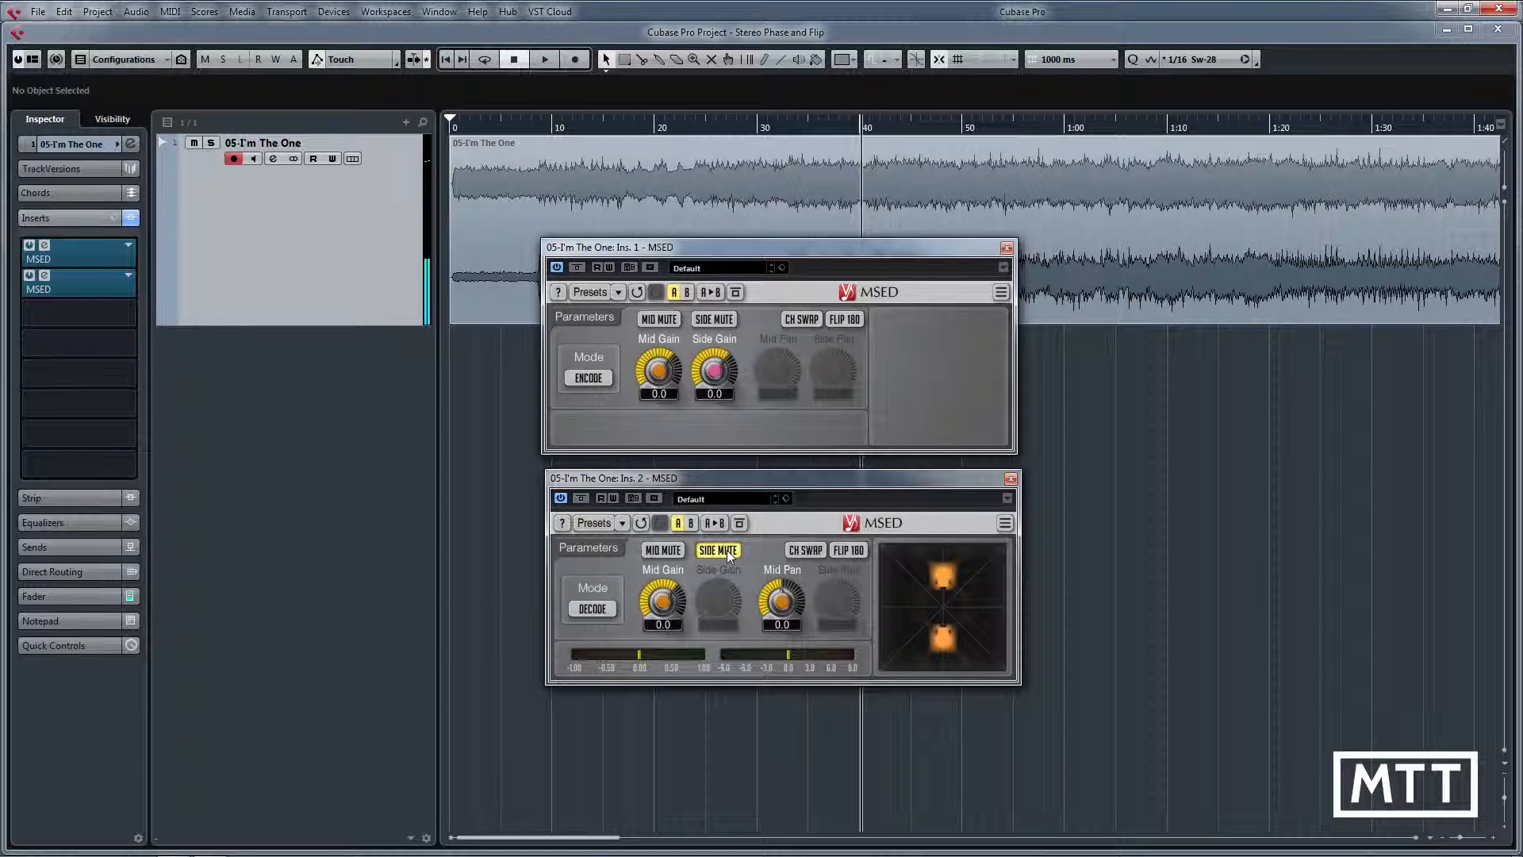
- Play the track from about 32 seconds with the side signal unmuted, and mute it during playback for comparison
{"action": "left_click", "coordinate": [777, 127]}
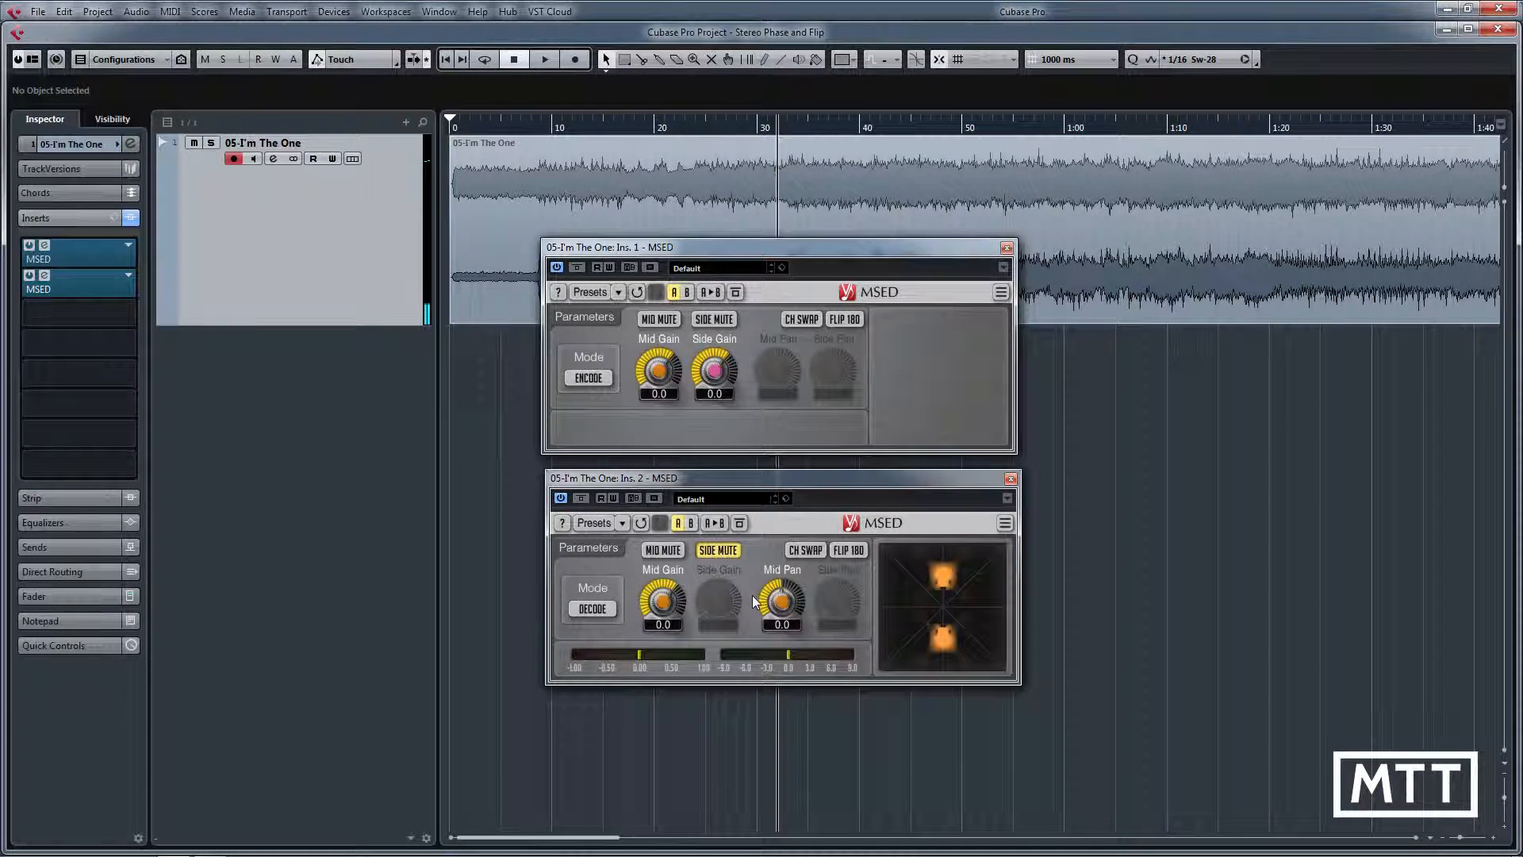
{"action": "left_click", "coordinate": [717, 550]}
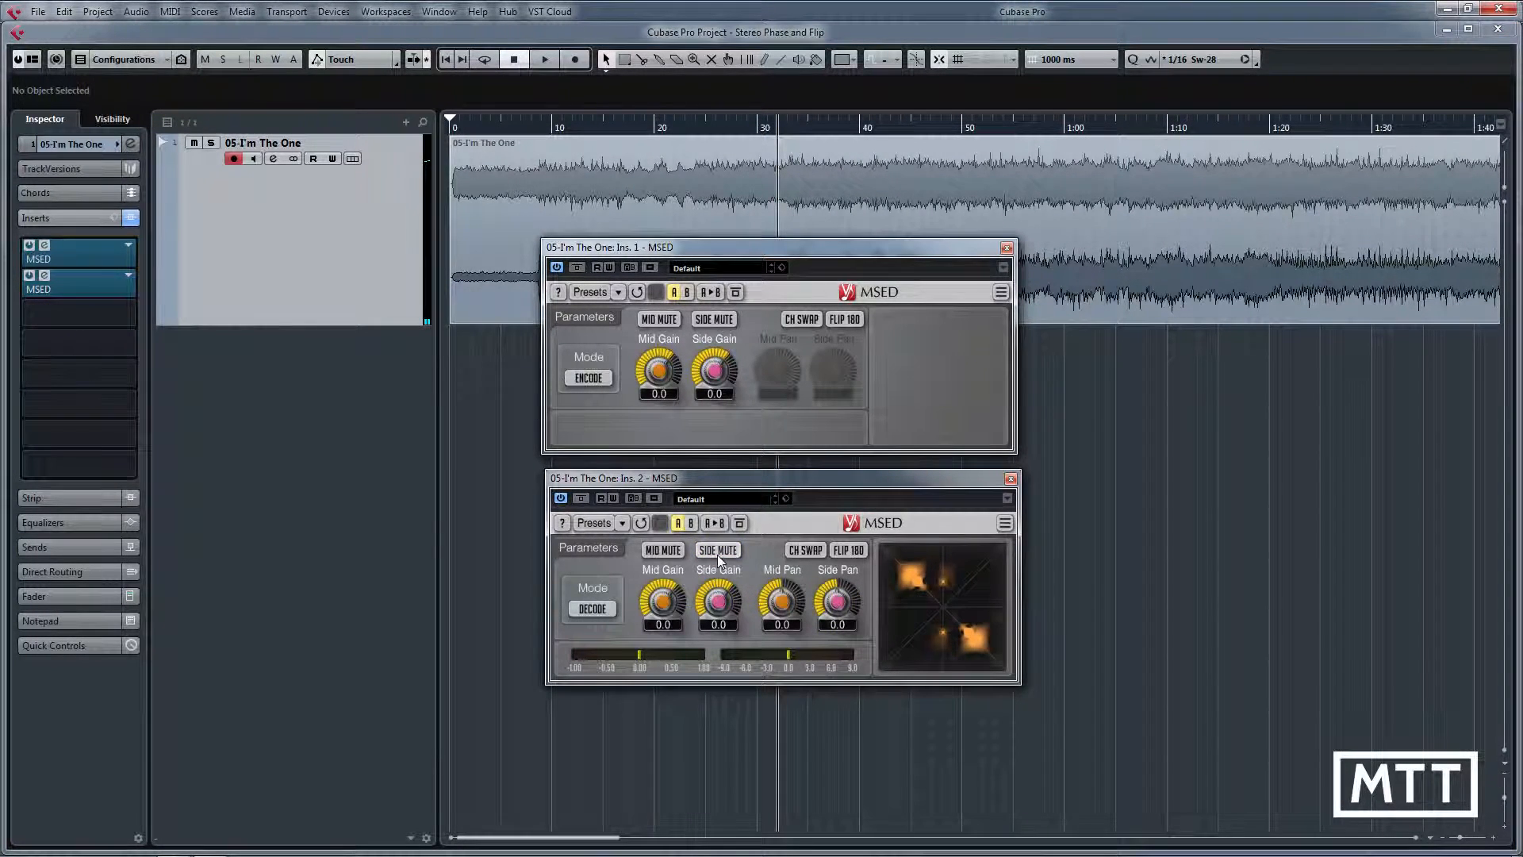
{"action": "key", "text": "space"}
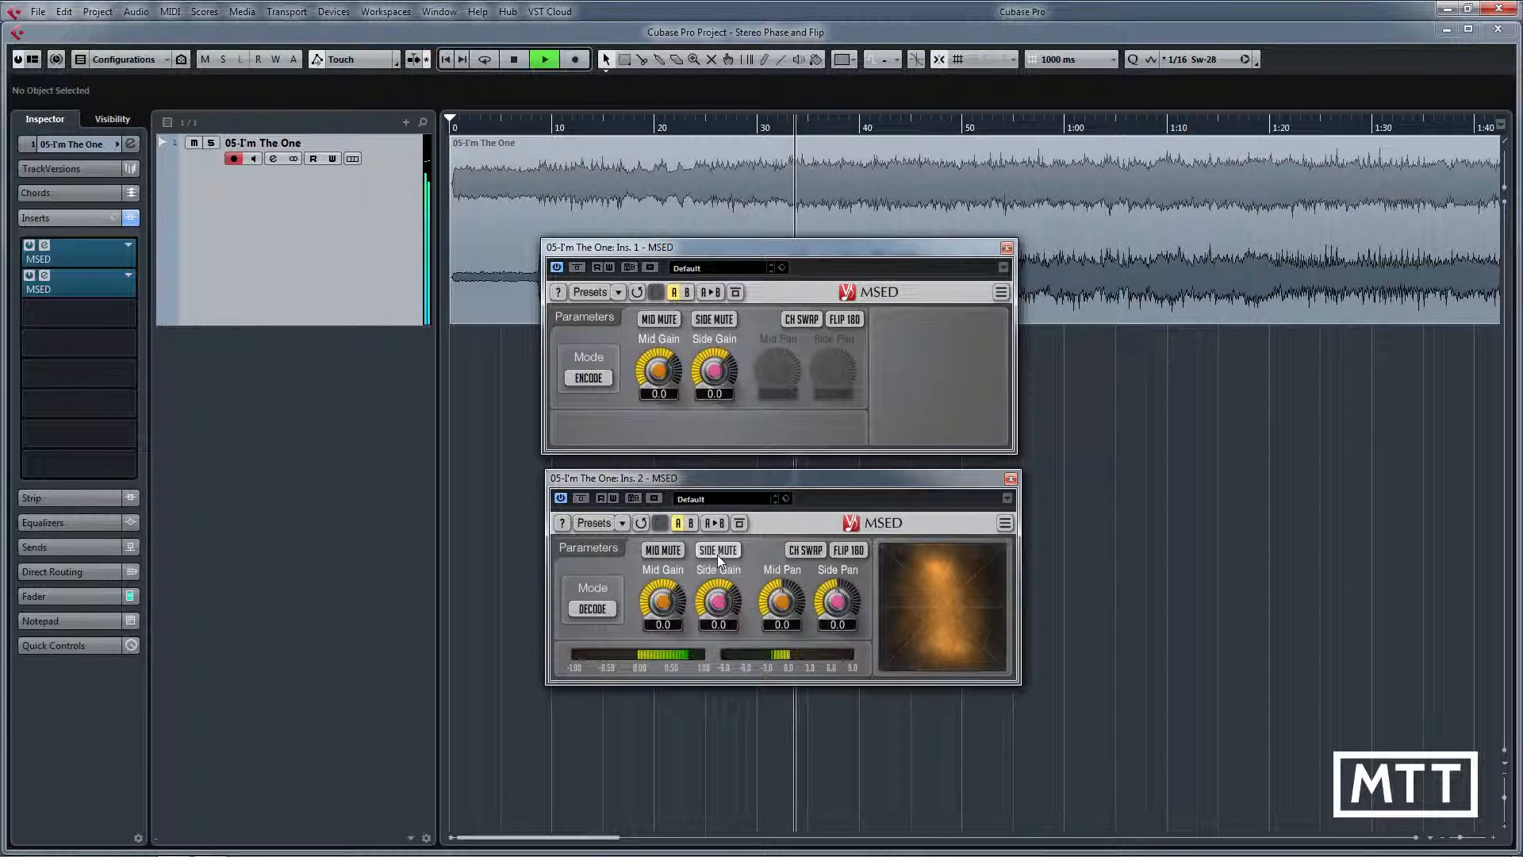
{"action": "left_click", "coordinate": [717, 553]}
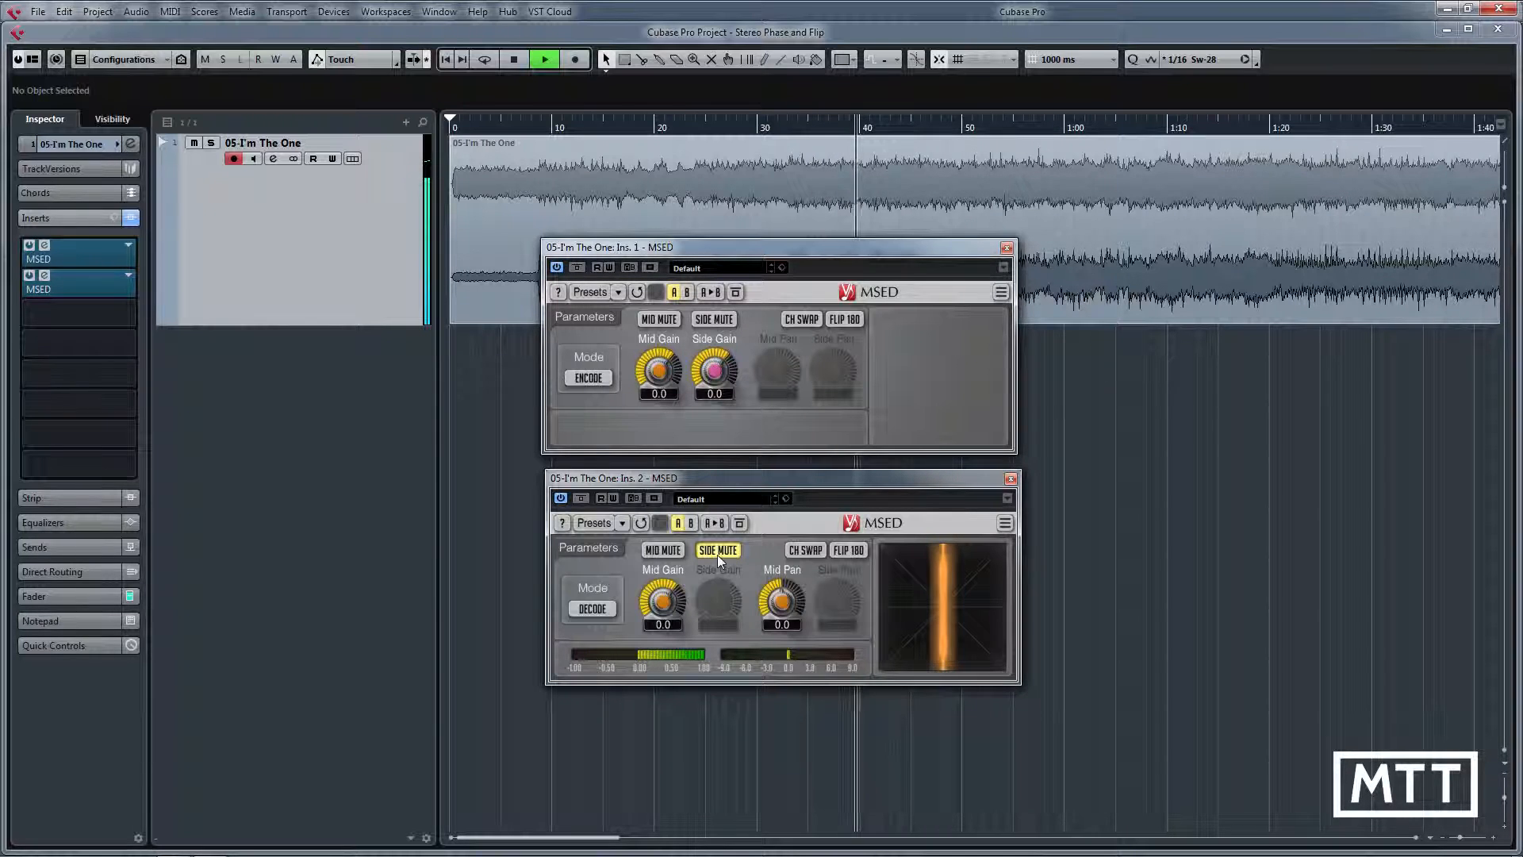
{"action": "key", "text": "space"}
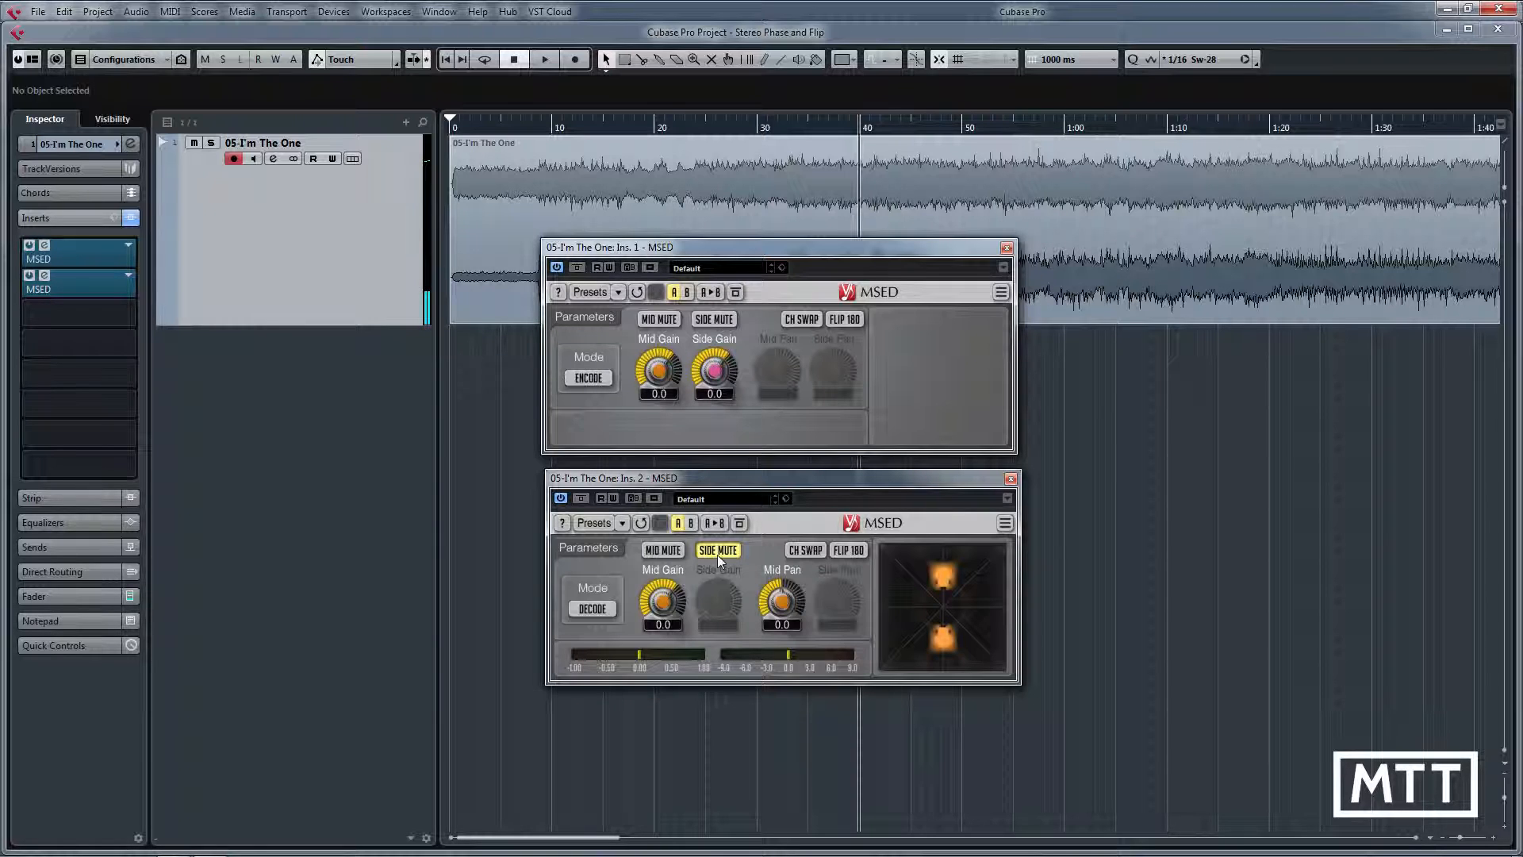
- Unmute the side signal in the second MSED instance and close both plug-in windows
{"action": "left_click", "coordinate": [717, 551]}
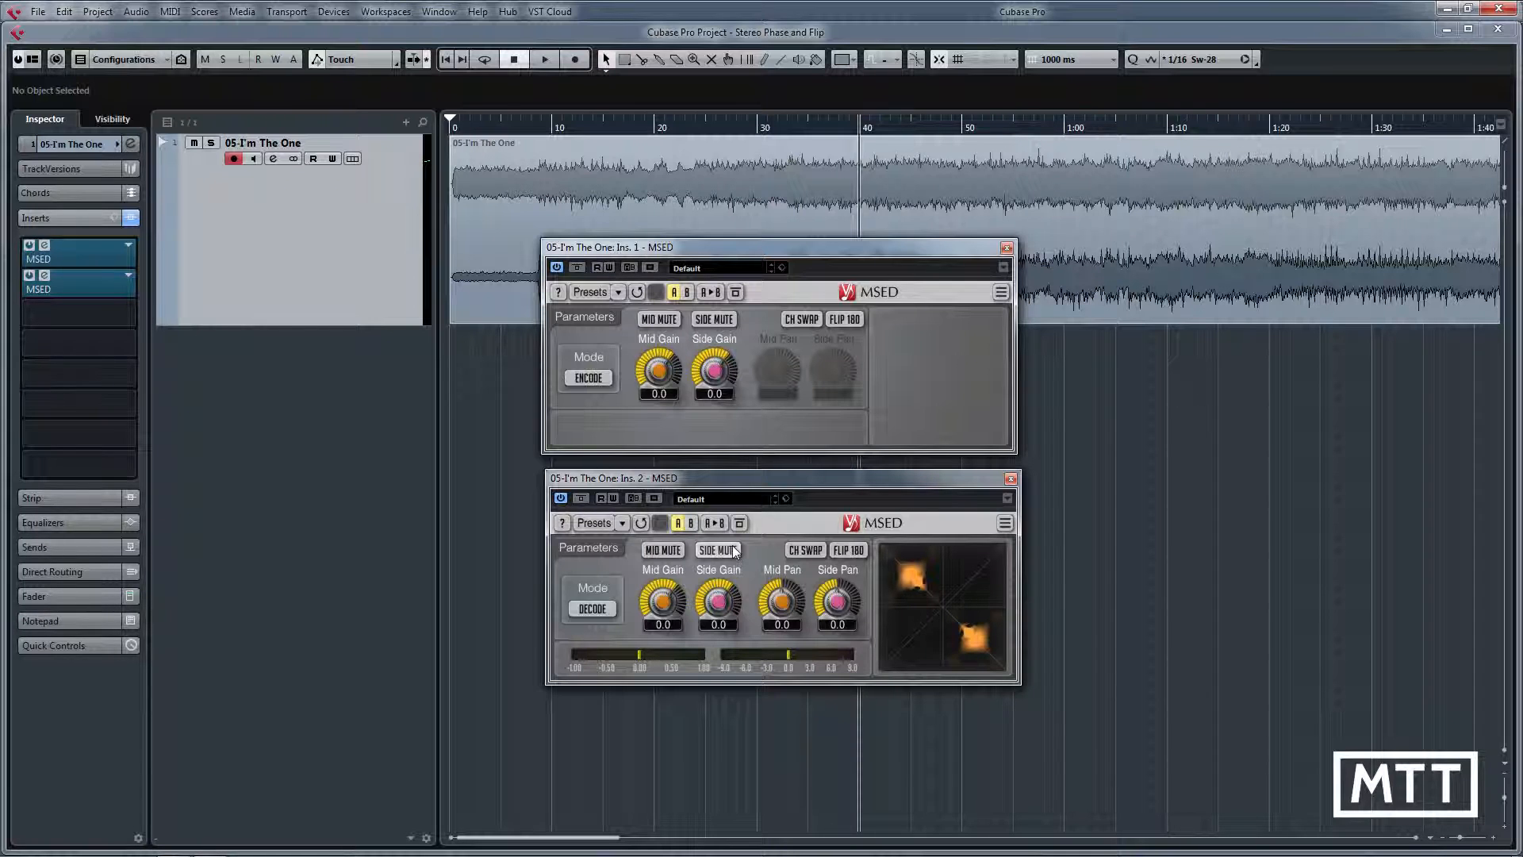
{"action": "left_click", "coordinate": [1010, 479]}
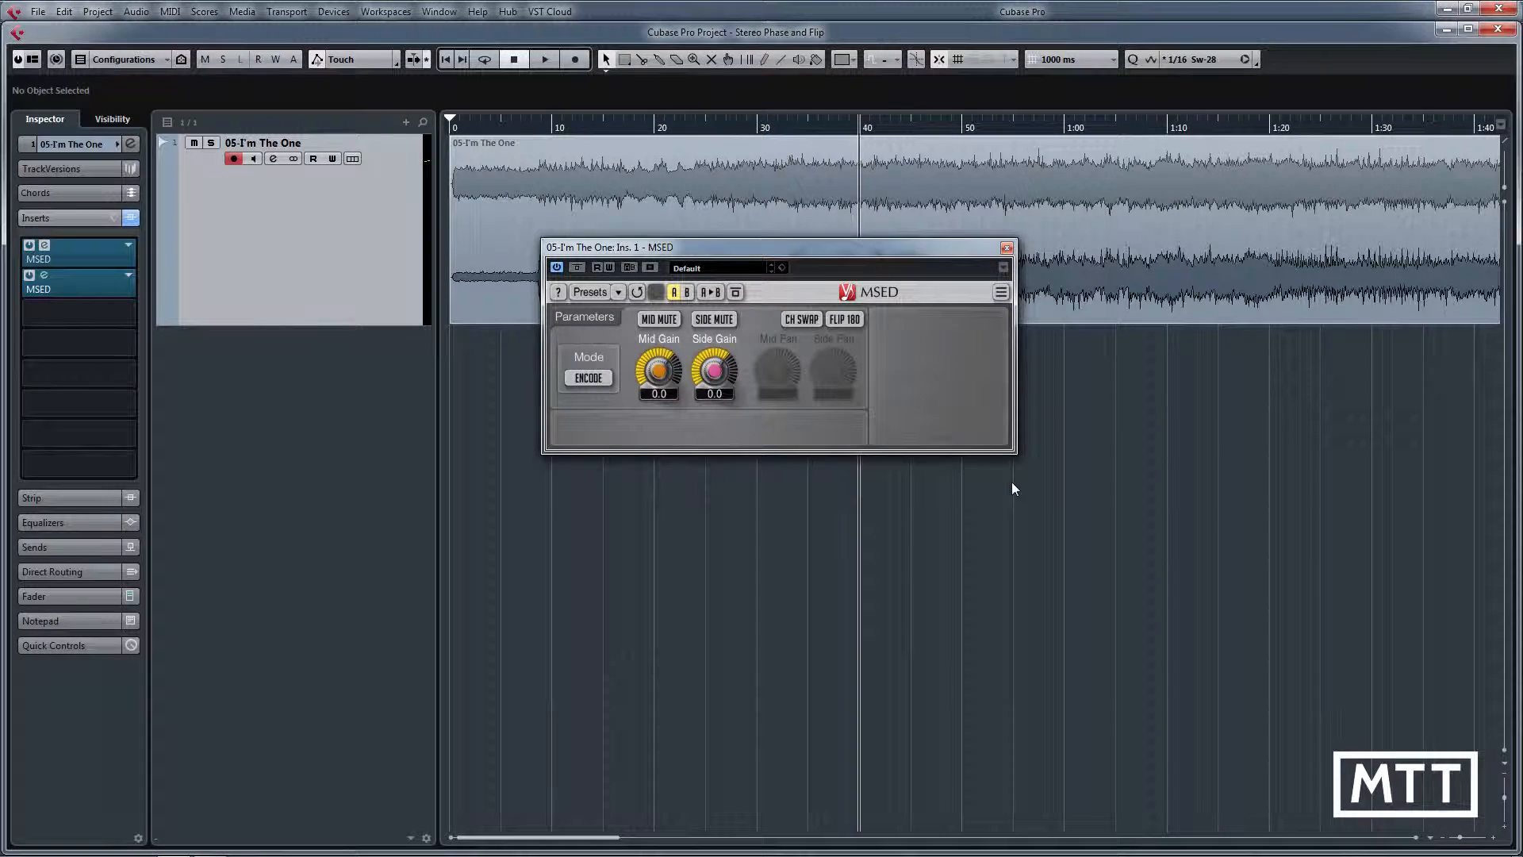
{"action": "left_click", "coordinate": [1007, 248]}
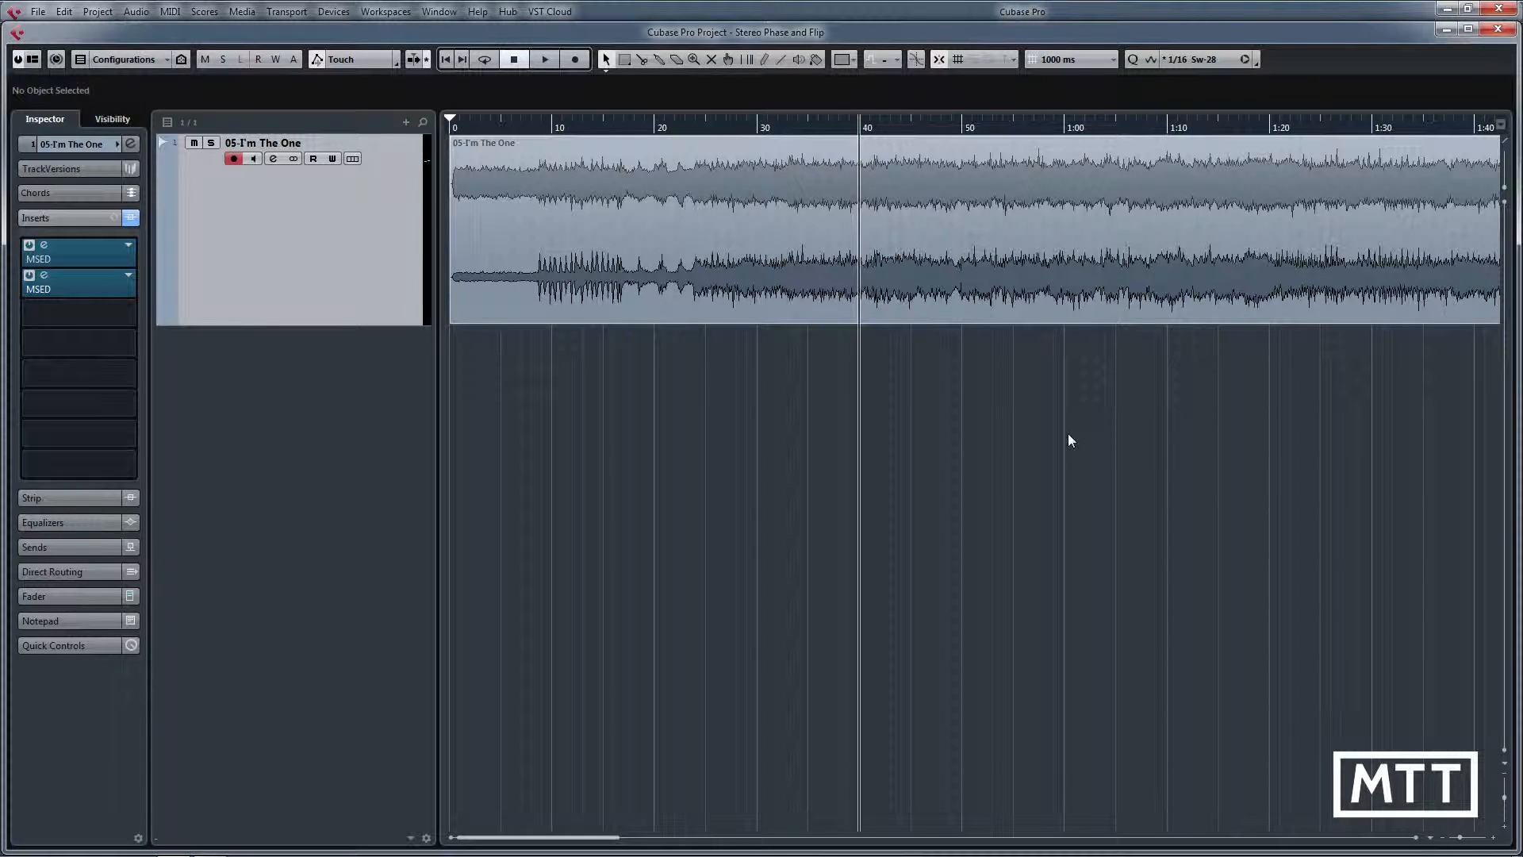